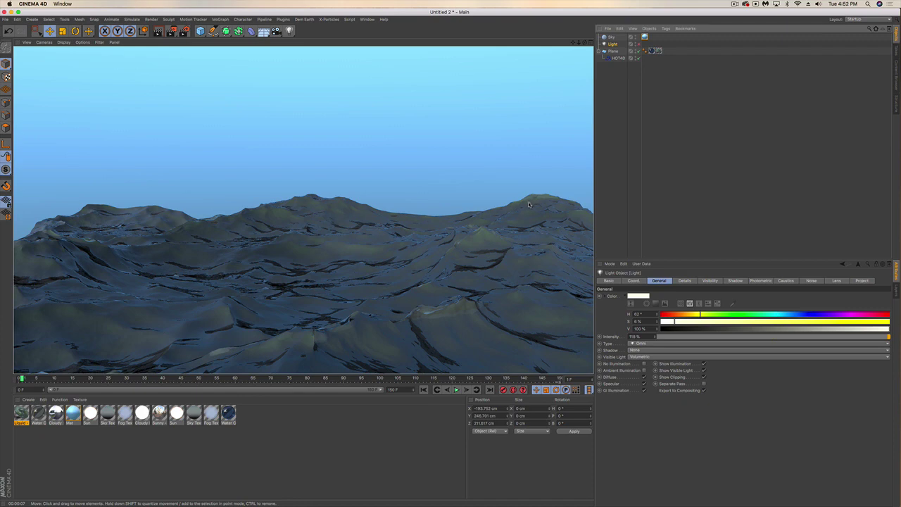
Render the finished ocean scene in the viewport and play its animation.
key(super+r)
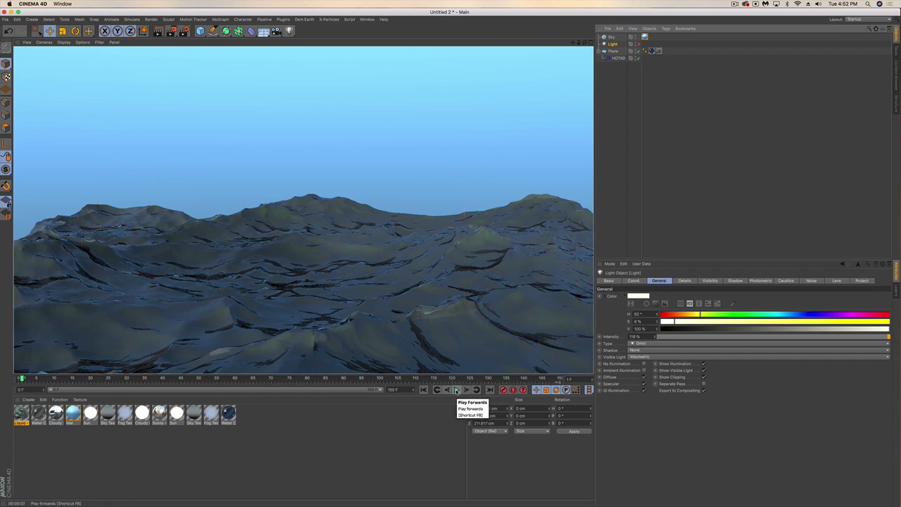
click(456, 390)
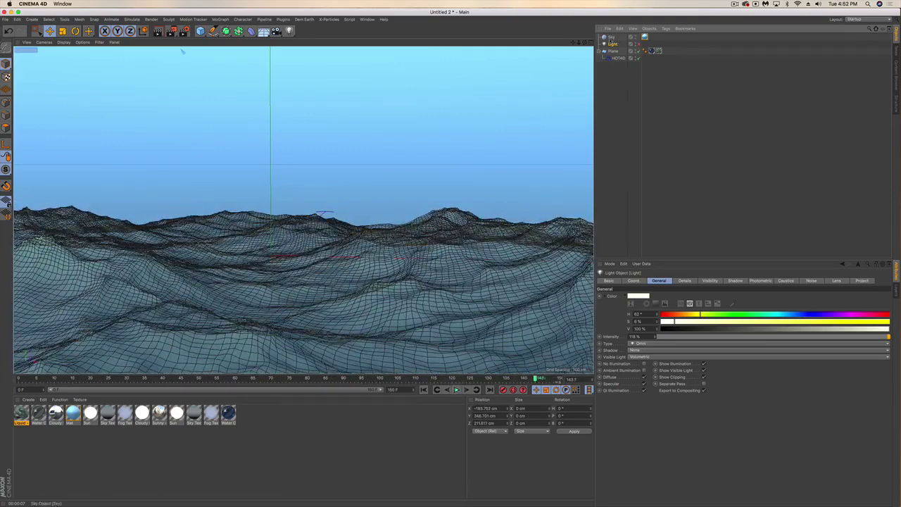
Create a new project and set its viewport to Gouraud Shading with the grid shown.
click(6, 19)
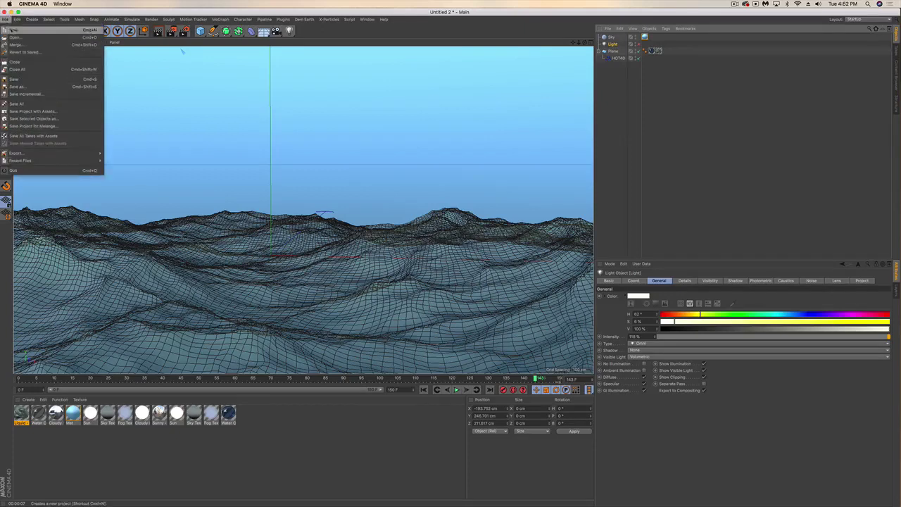
click(21, 29)
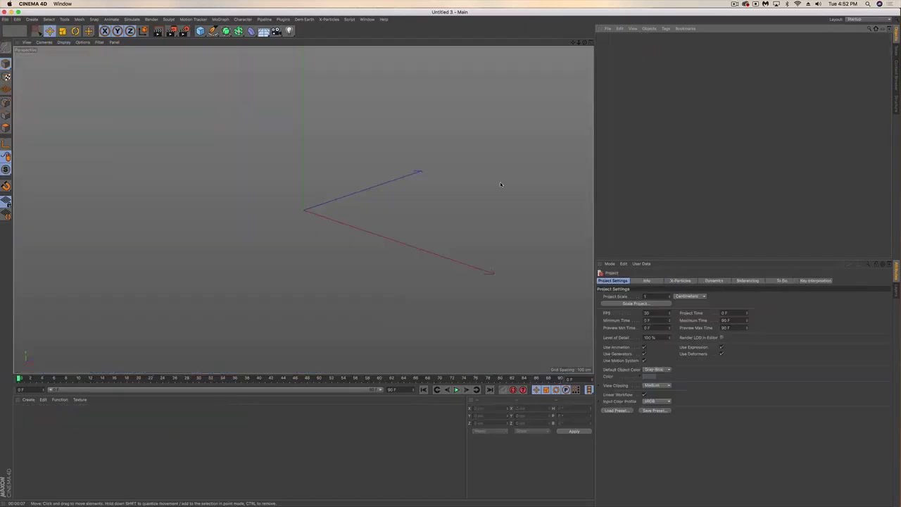
click(63, 43)
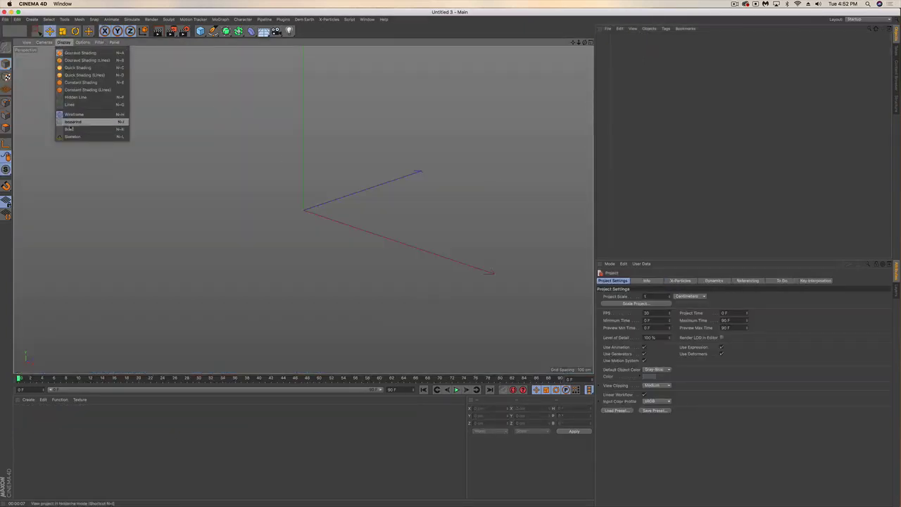
click(79, 61)
click(63, 43)
click(83, 53)
click(99, 42)
click(123, 151)
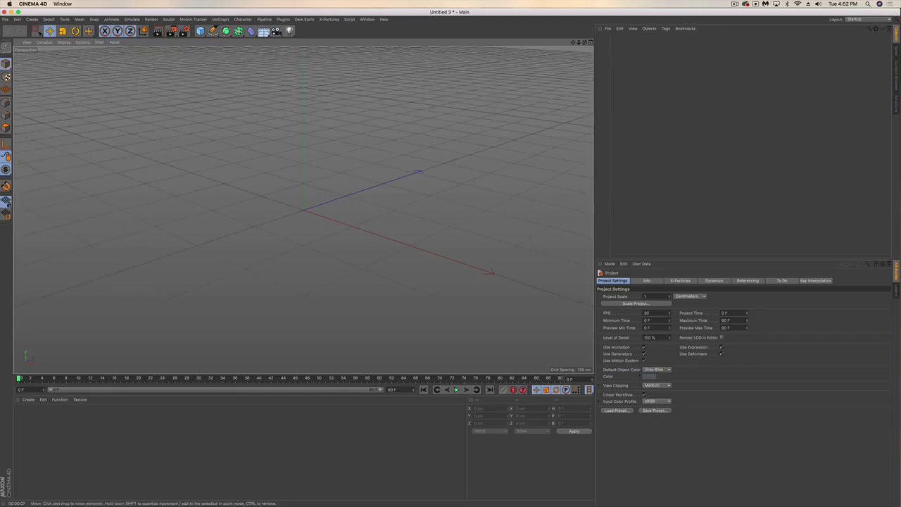
Switch to Chrome to view the HOT4D plugin on valkaari.com, and return to Cinema 4D to locate HOT4D among the installed plugins.
key(super+Tab)
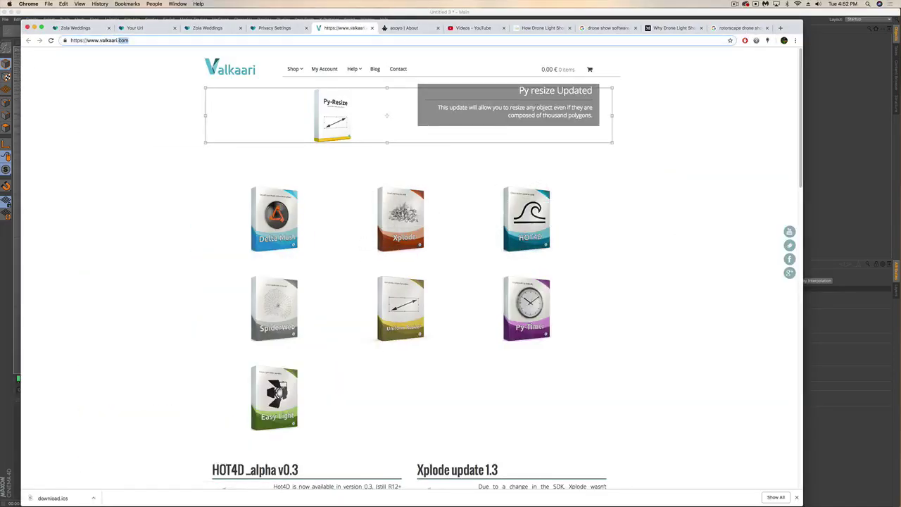
click(130, 41)
mouse_move(535, 228)
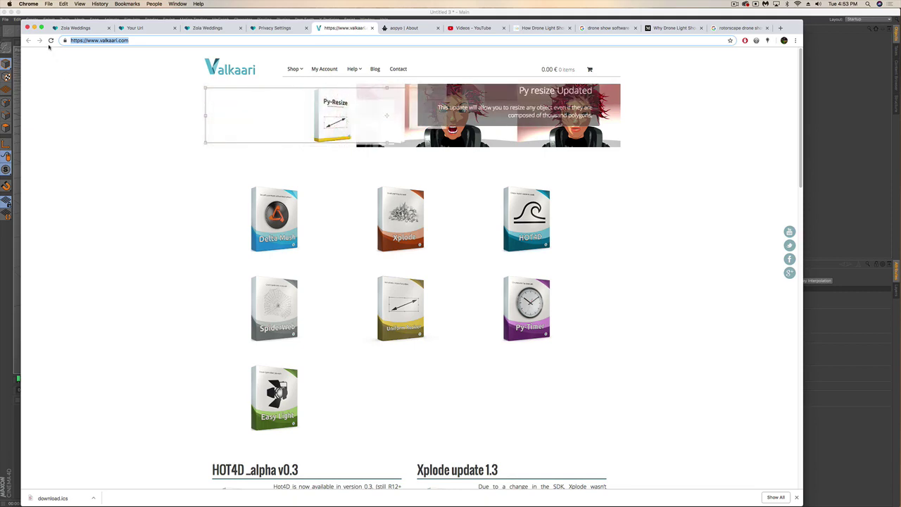
click(389, 13)
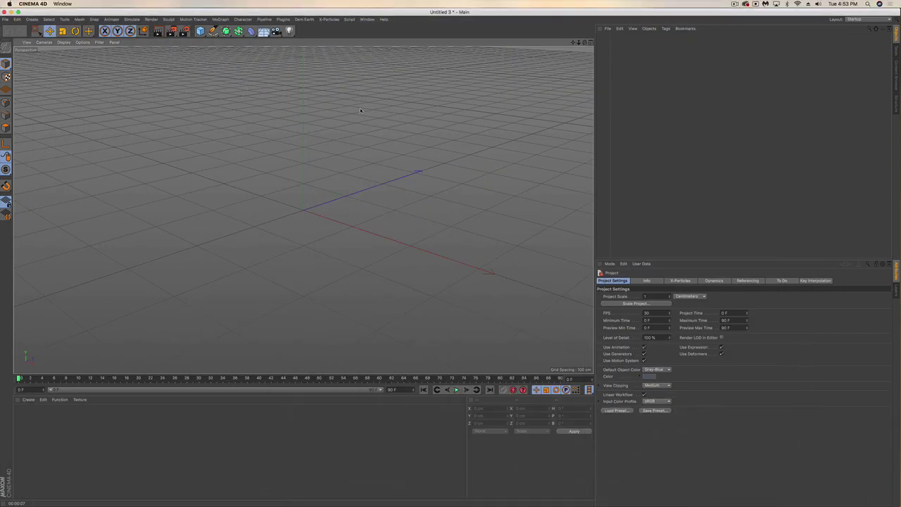
click(283, 19)
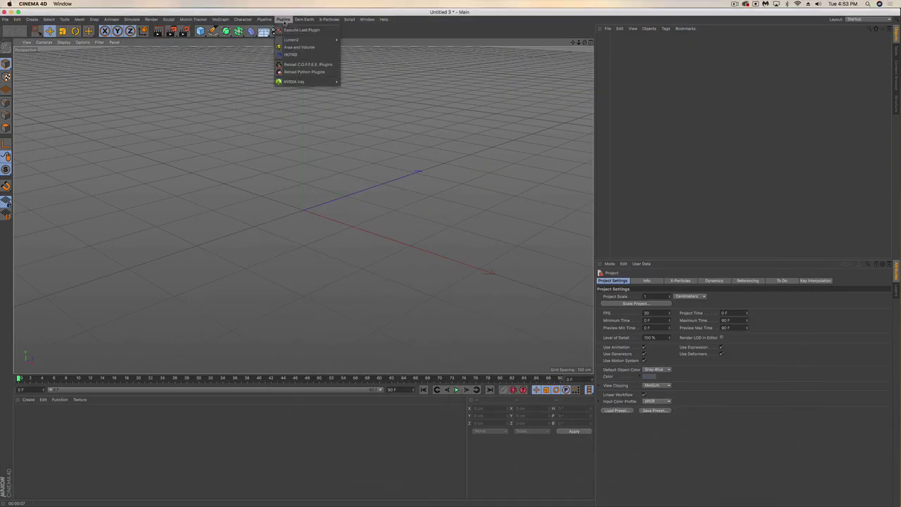
click(312, 54)
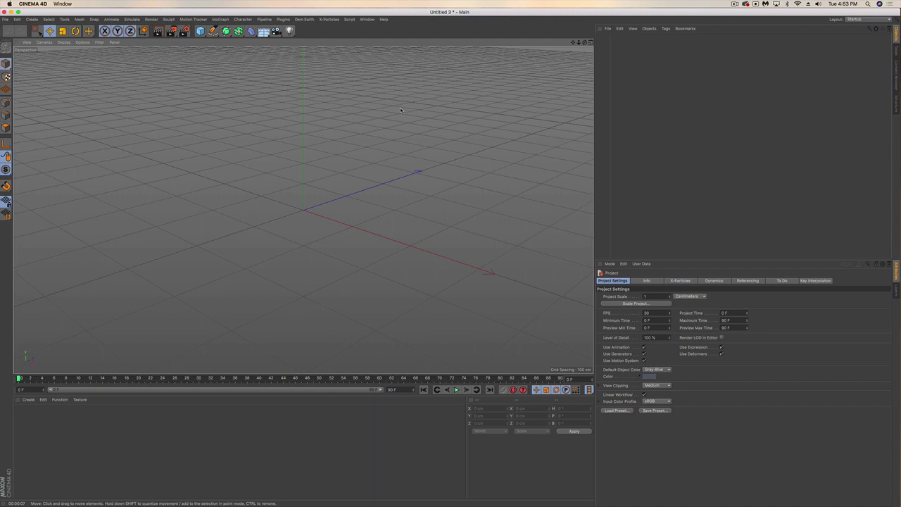
Add a plane 500 cm wide and 500 cm high with 200 width segments and 200 height segments.
drag(200, 32, 252, 50)
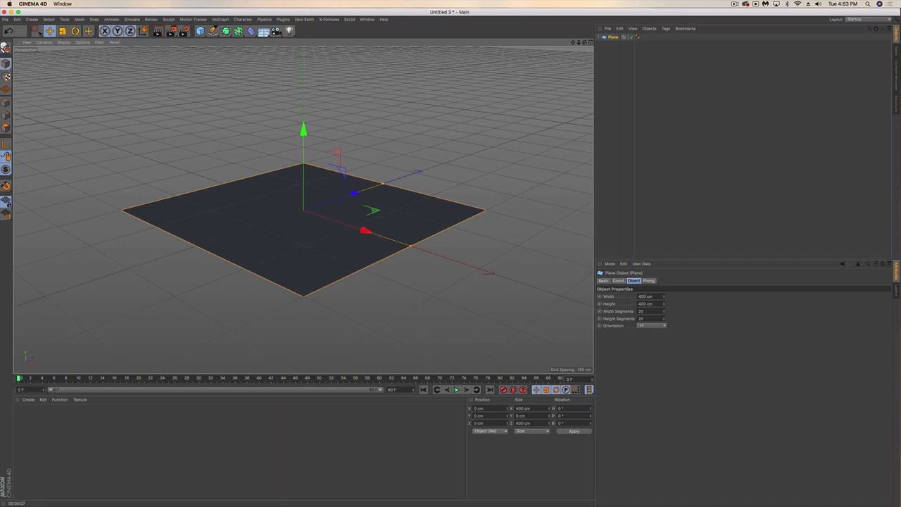
click(640, 296)
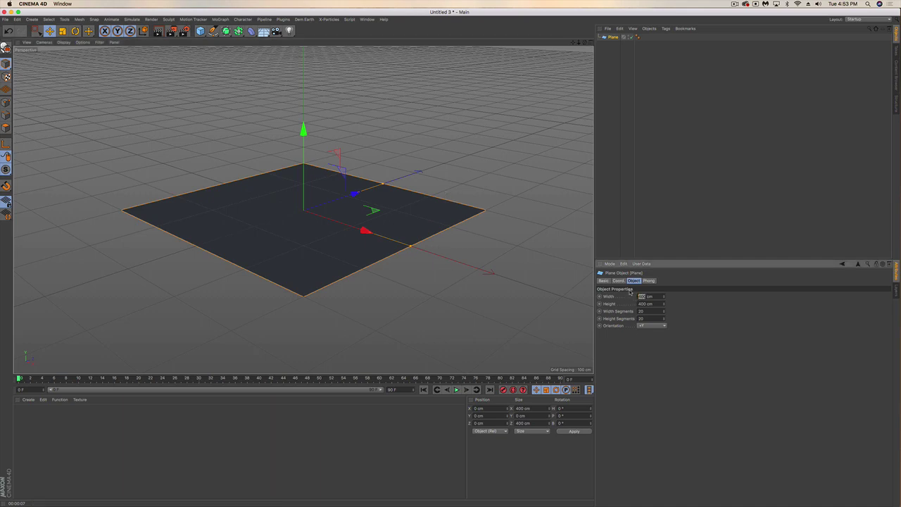
text(500)
key(Tab)
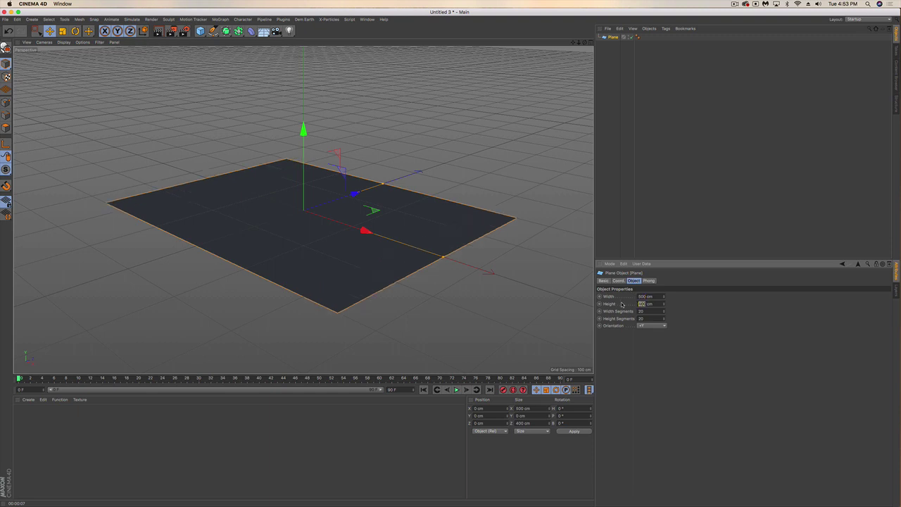
text(500)
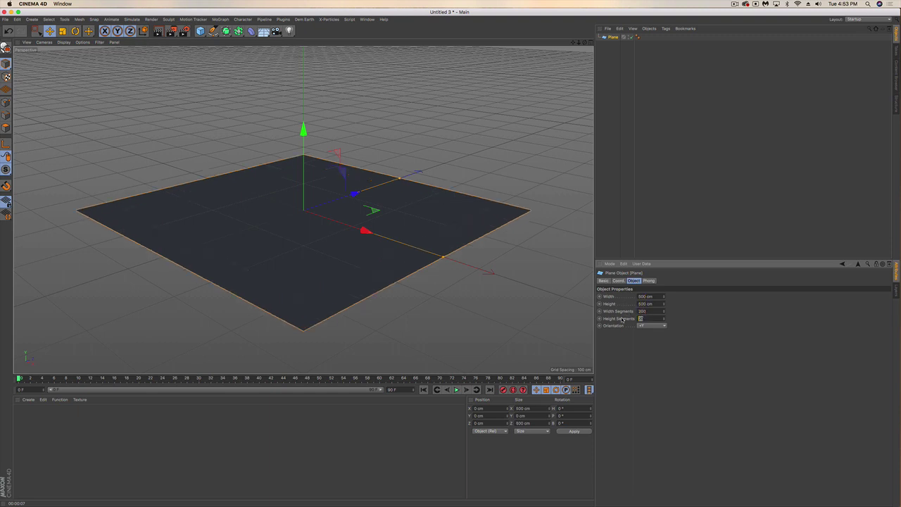
text(200)
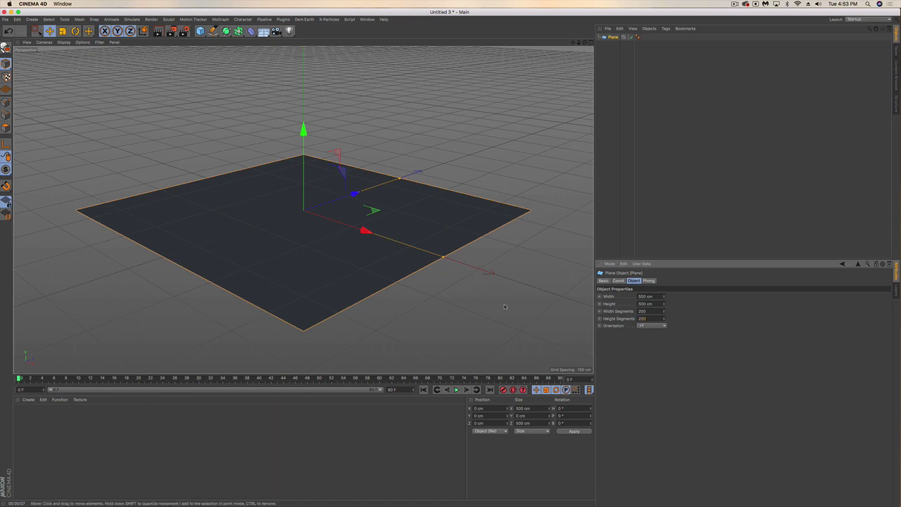
Hide the grid in the perspective viewport.
click(62, 43)
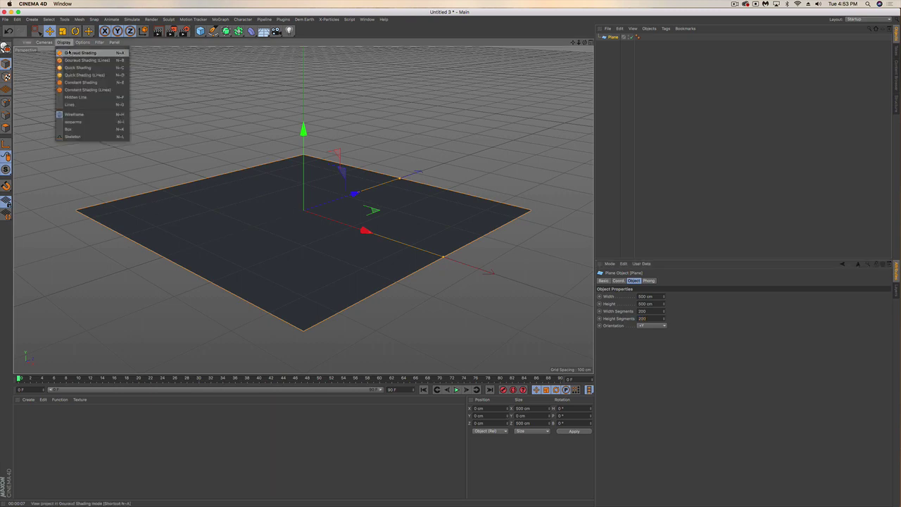
click(64, 44)
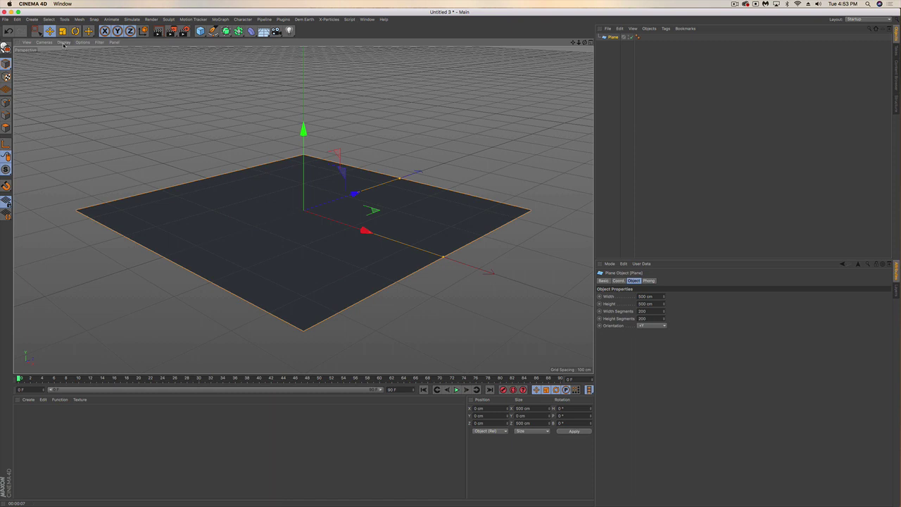
click(98, 43)
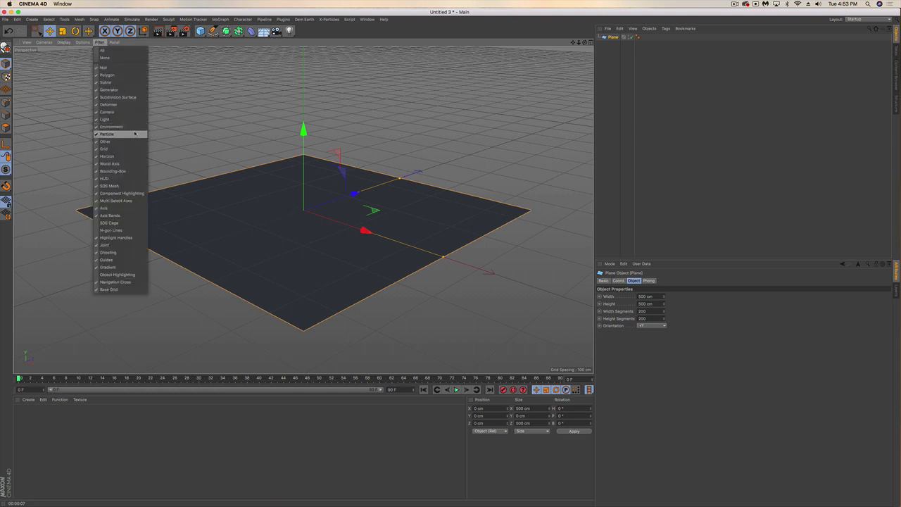
click(113, 149)
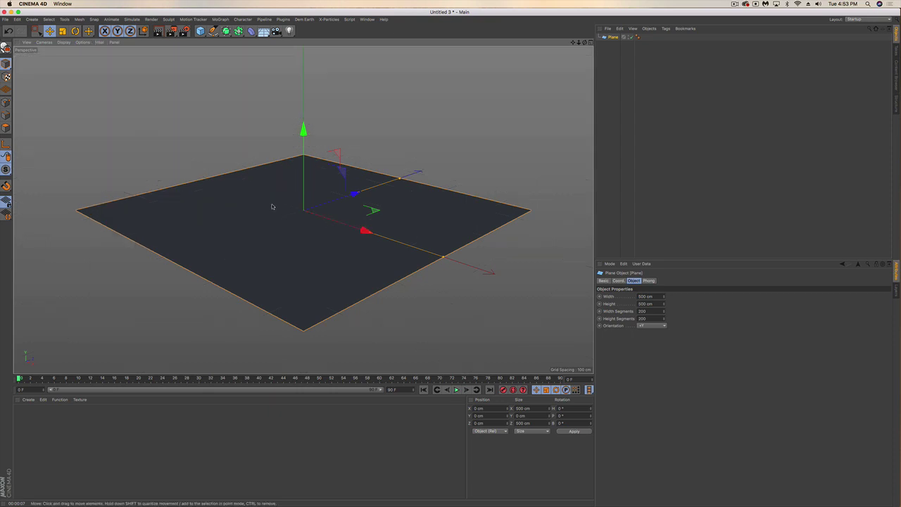
Display the plane with Gouraud Shading (Lines) to inspect its segments, and turn the viewport grid back on.
click(64, 43)
click(78, 58)
scroll(288, 211, up, 5)
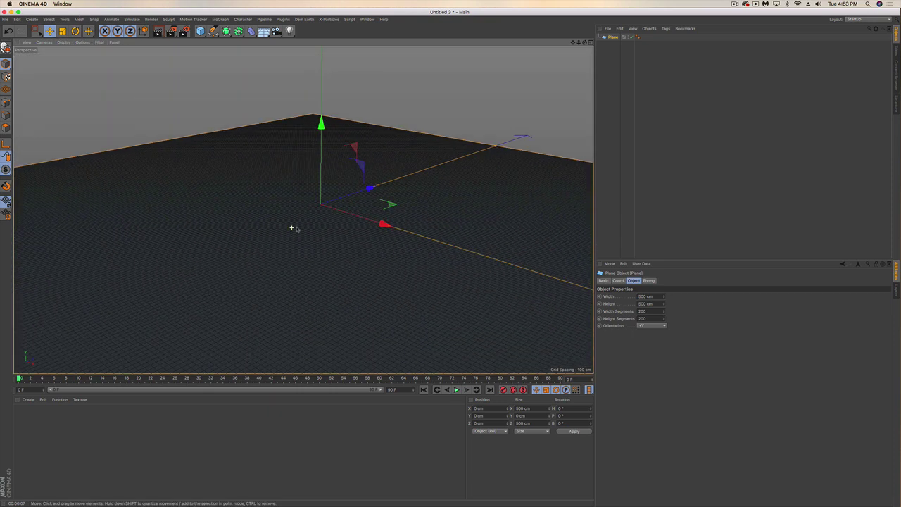
scroll(293, 227, up, 5)
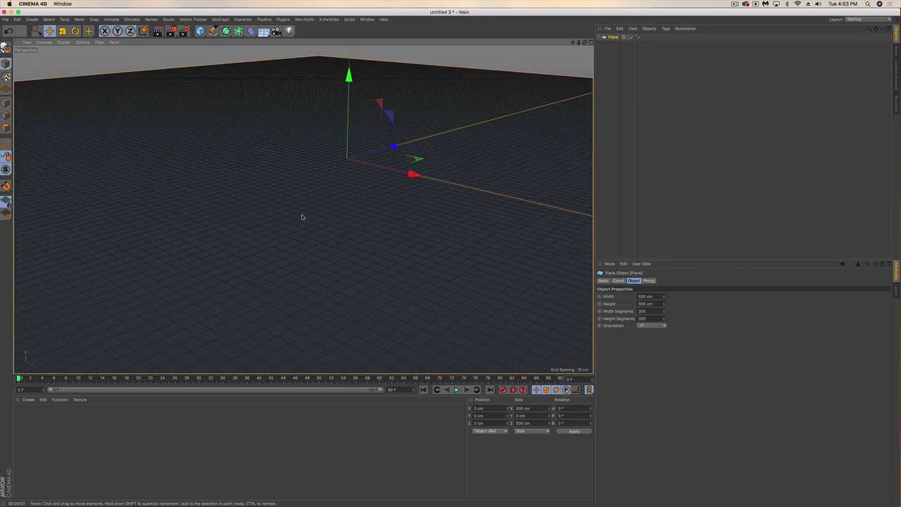
scroll(307, 217, up, 2)
scroll(308, 219, down, 6)
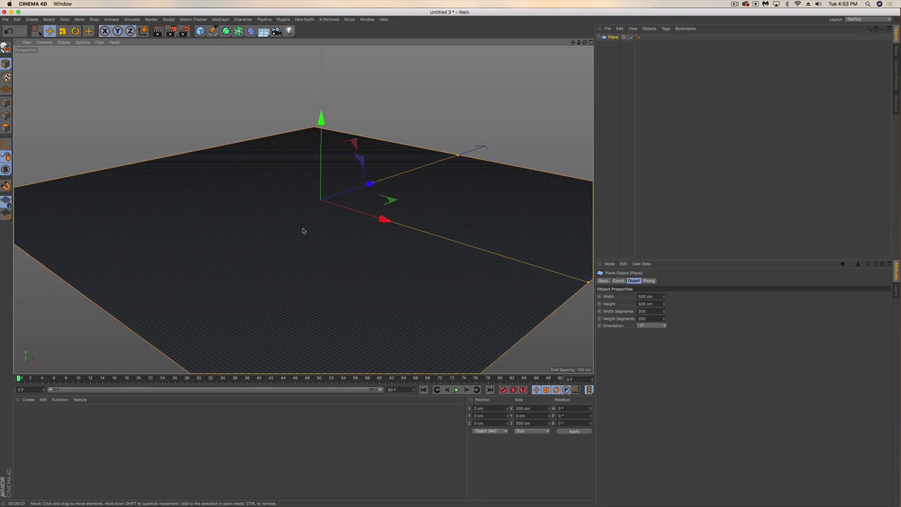
alt+drag(303, 230, 272, 228)
click(99, 42)
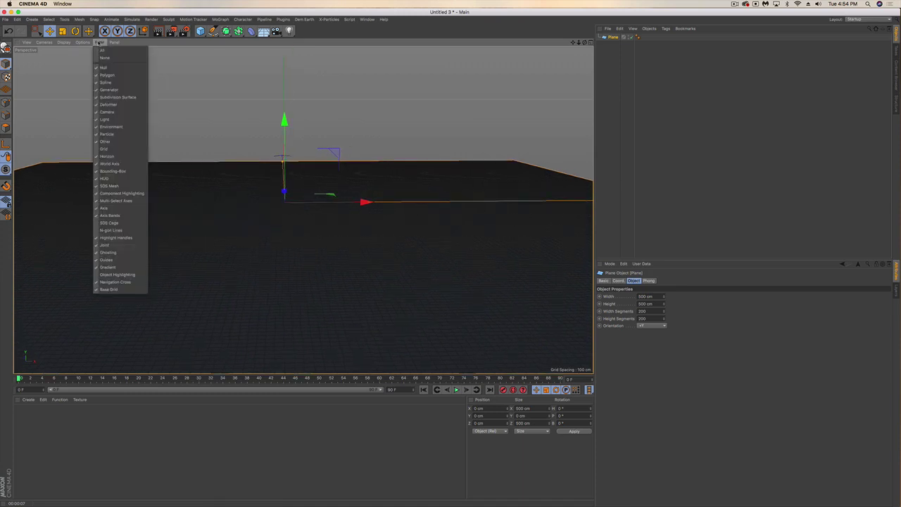
click(120, 145)
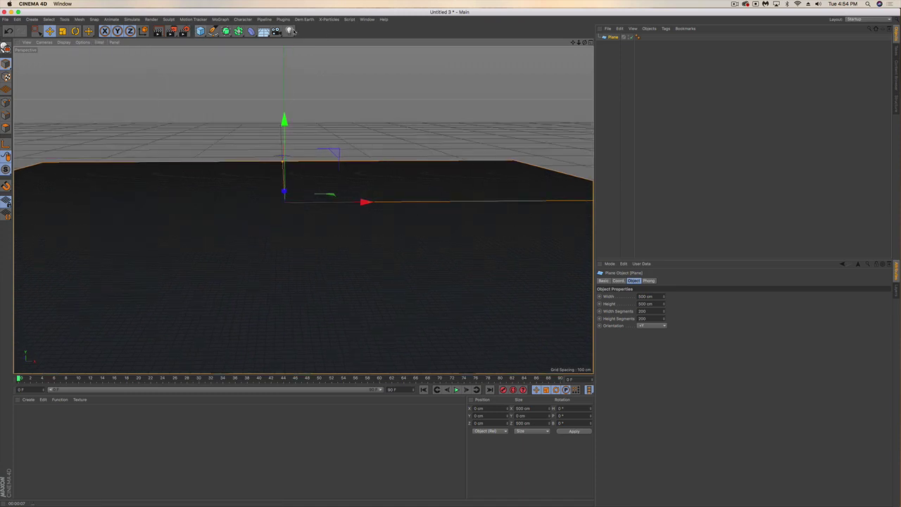
Add a HOT4D object and make it a child of the plane so it deforms the surface.
click(283, 19)
click(291, 55)
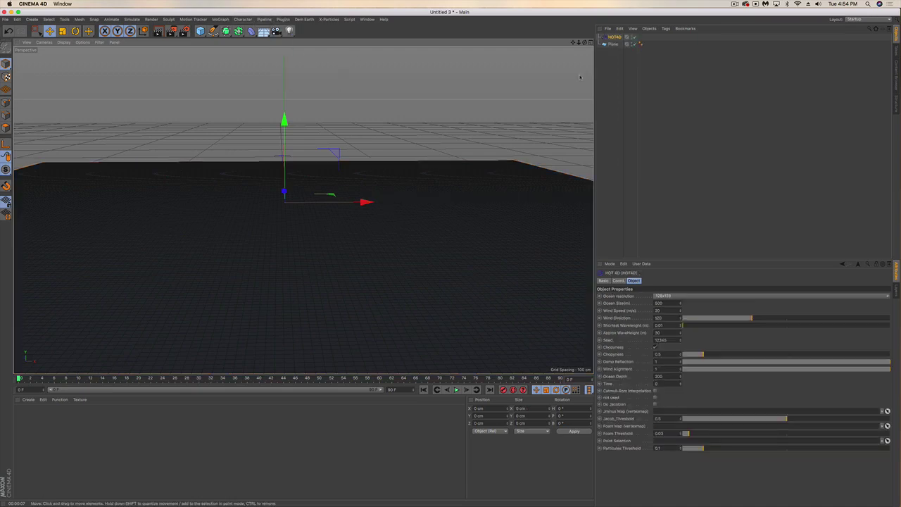
drag(626, 46, 614, 43)
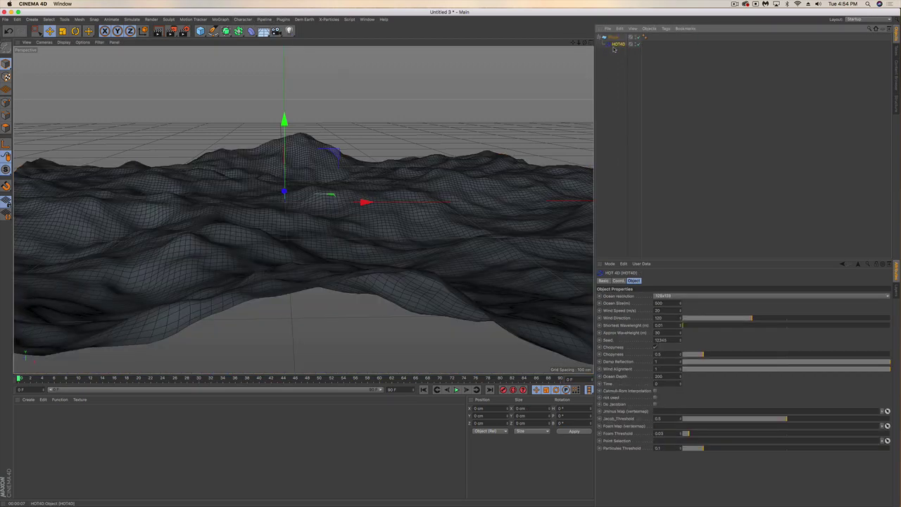
scroll(401, 178, up, 5)
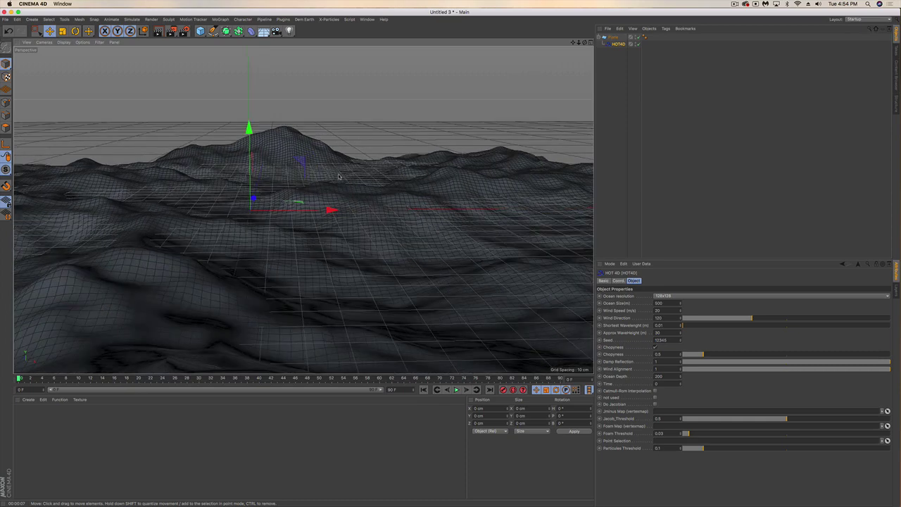
alt+middle_drag(298, 179, 324, 201)
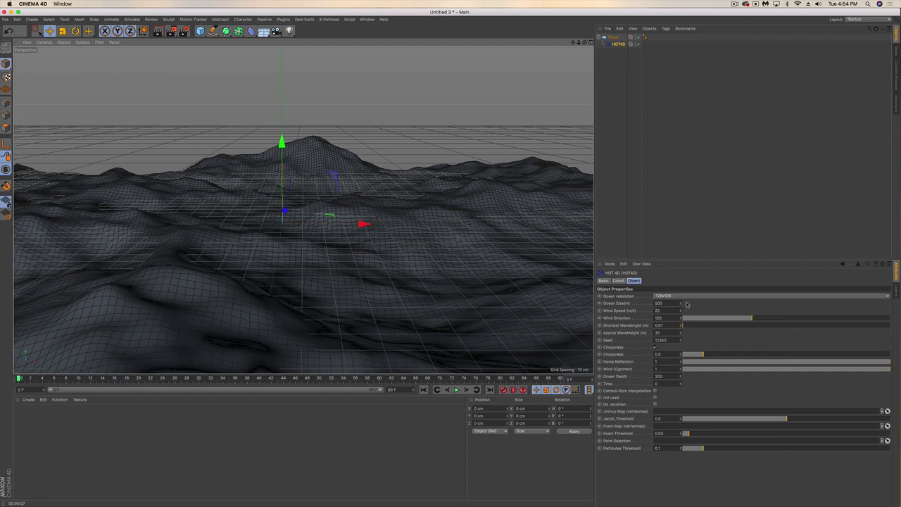
Set the HOT4D ocean resolution to 256x256 and the ocean size to 550 m.
click(687, 297)
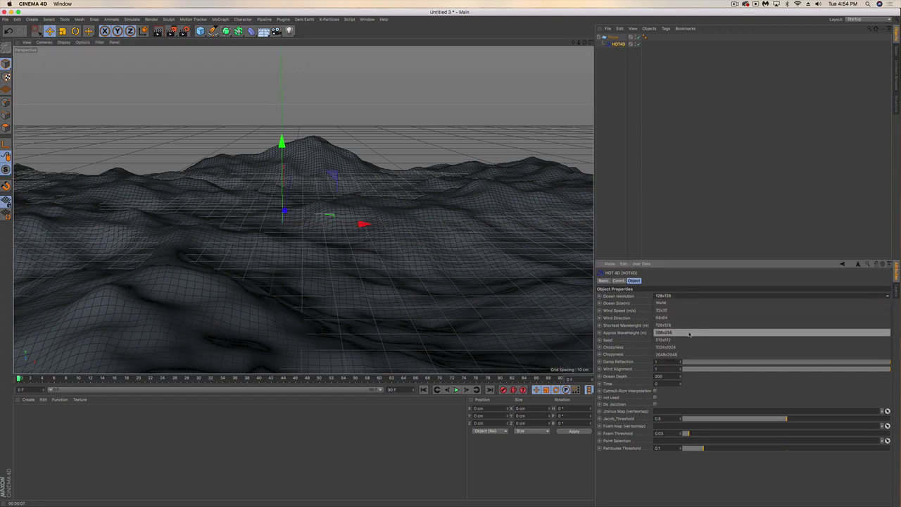
click(712, 333)
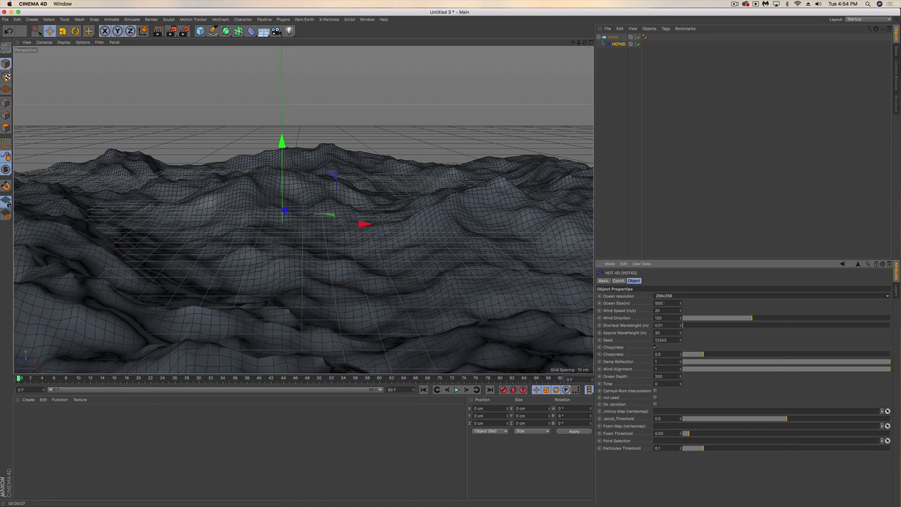
drag(680, 303, 680, 304)
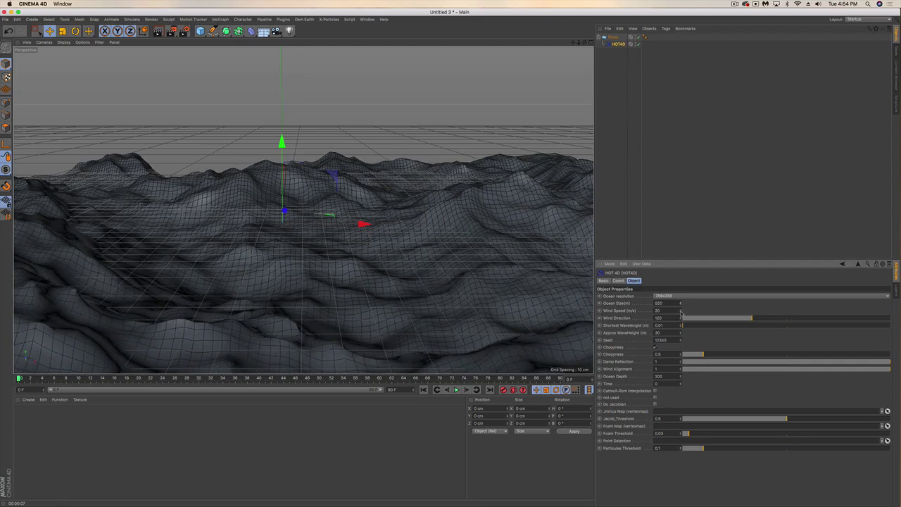
Set the HOT4D wind speed to 23 m/s, the approximate wave height to 18 m and the choppyness to 1.
drag(681, 310, 681, 311)
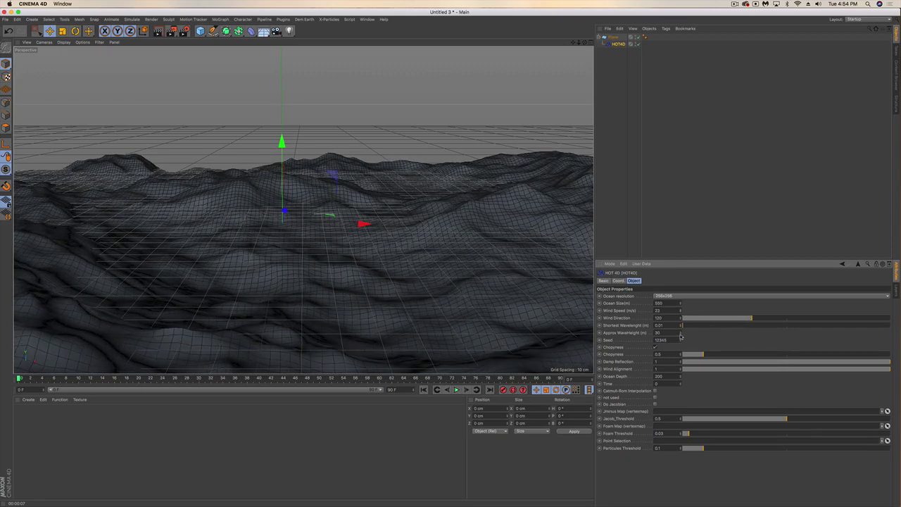
drag(680, 336, 680, 338)
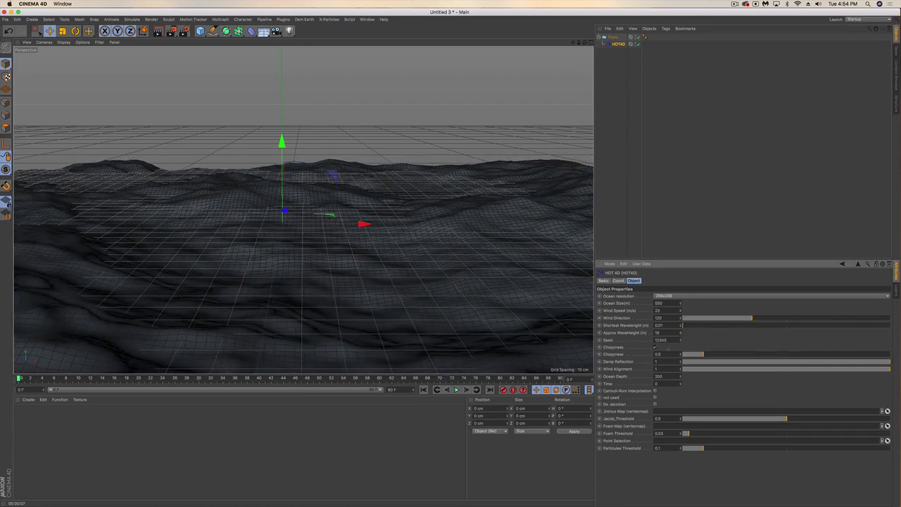
drag(706, 356, 723, 358)
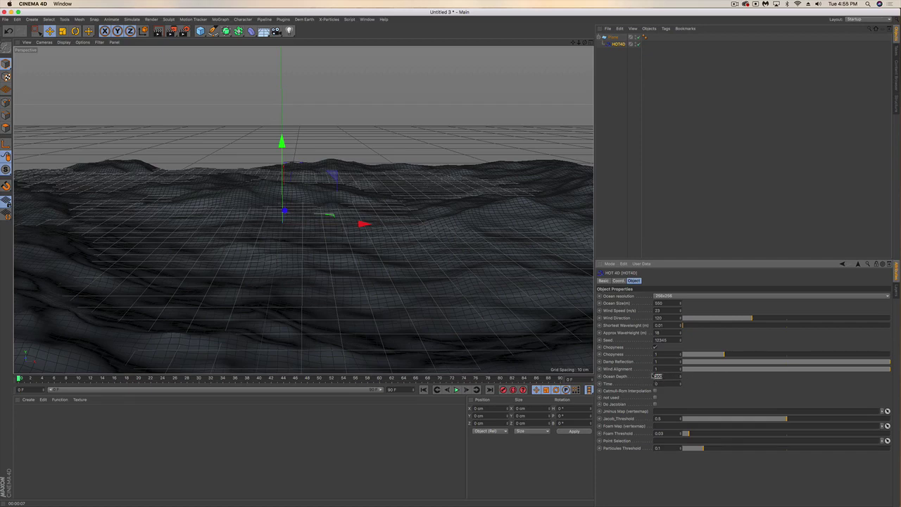
Set the HOT4D ocean depth to 2000.
text(100)
key(Return)
Light the ocean with a temporary light raised about 89 cm and preview the surface in a viewport render and in playback.
click(289, 31)
drag(281, 142, 283, 51)
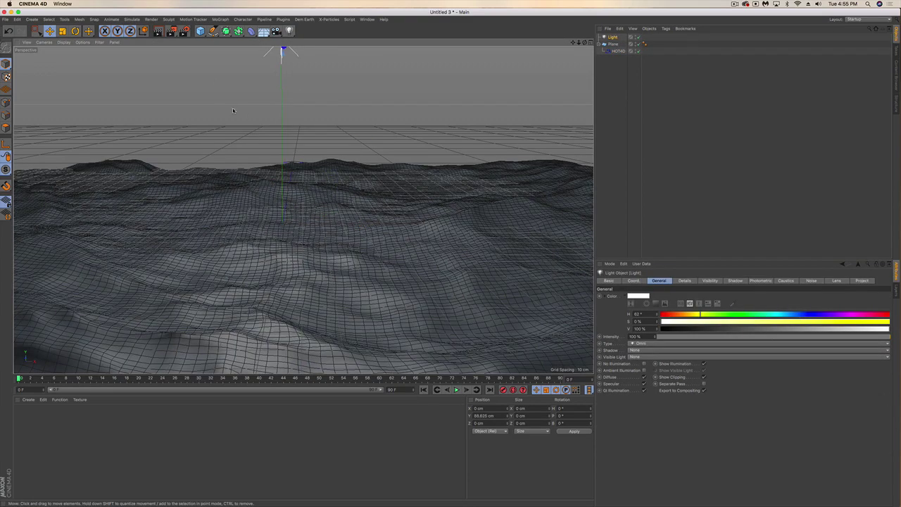
key(alt+r)
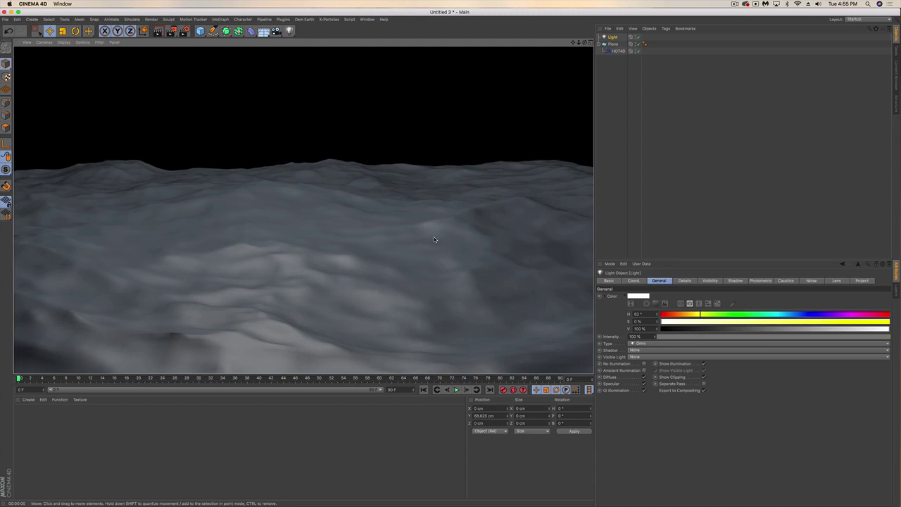
click(456, 390)
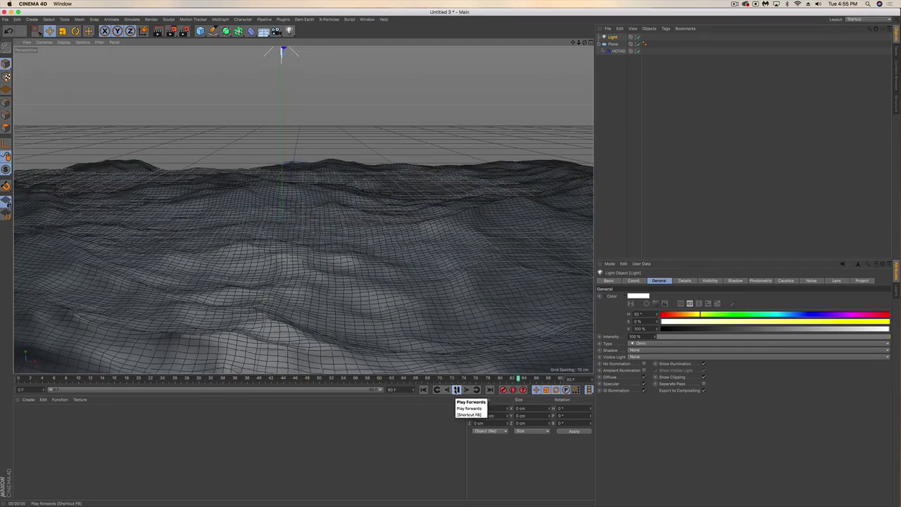
click(456, 389)
Return to the first frame, extend the animation to 150 frames and delete the light.
click(423, 391)
text(10)
key(Return)
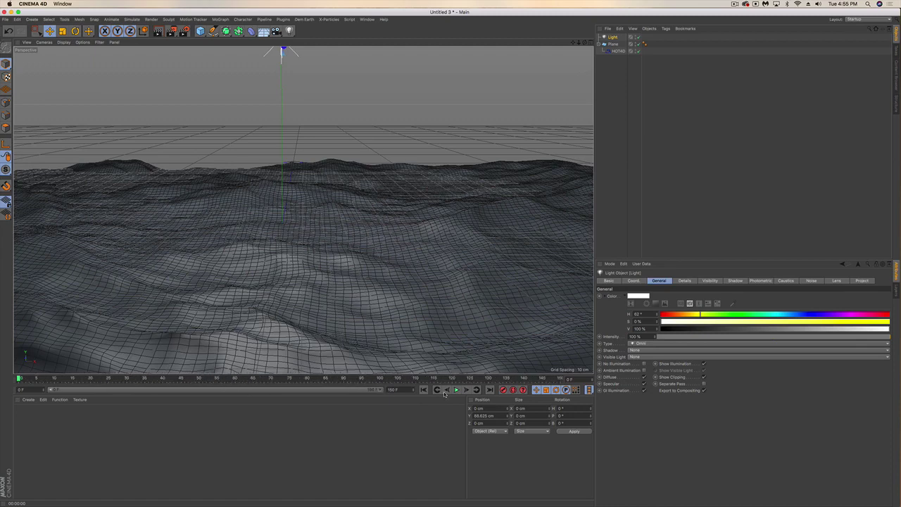
key(Delete)
Keyframe the HOT4D Time from 0 at frame 0 to 17 at frame 150 and play back the wave animation.
click(617, 45)
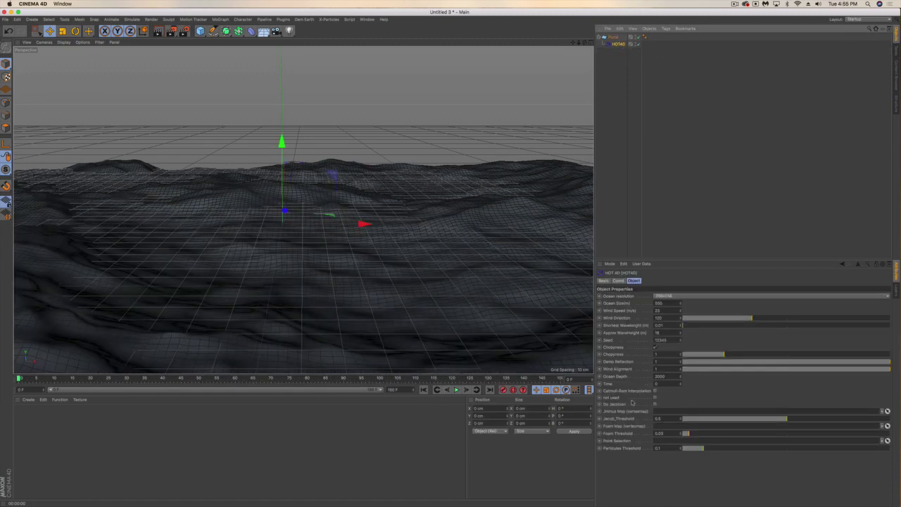
click(600, 383)
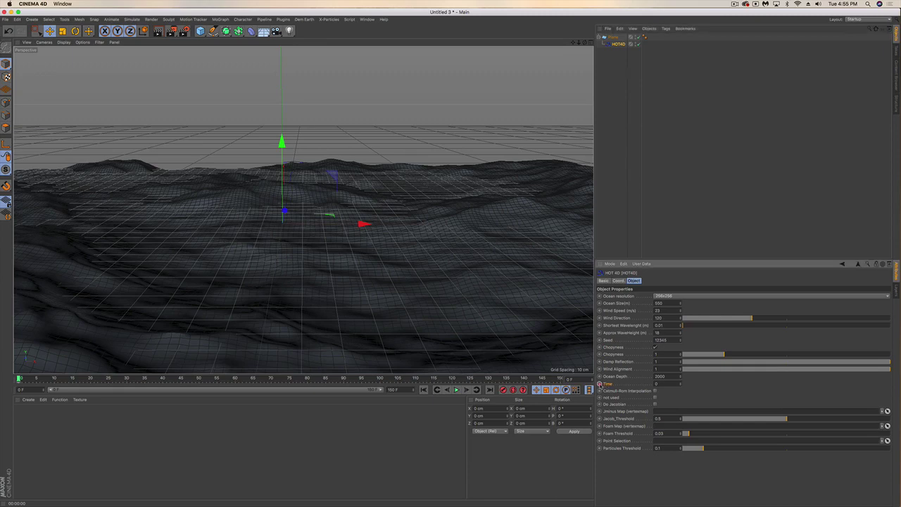
drag(523, 380, 563, 381)
click(680, 384)
drag(680, 384, 681, 384)
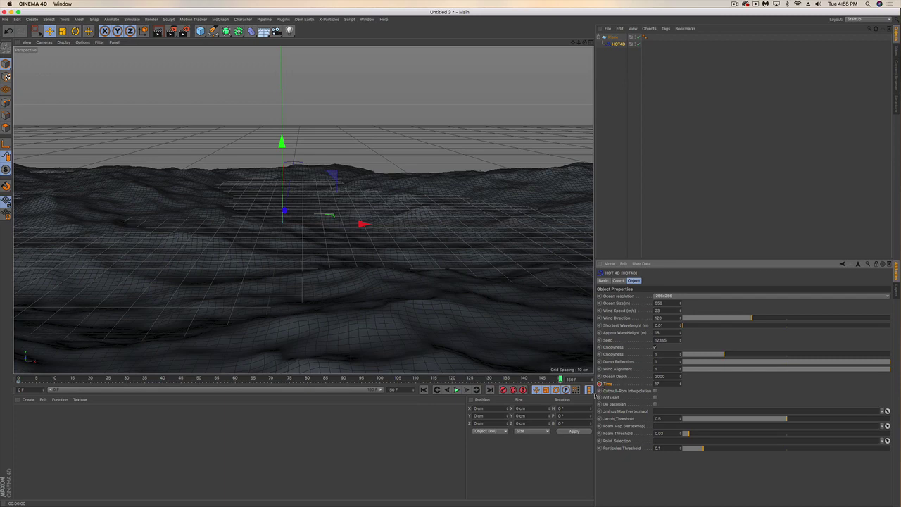
click(456, 389)
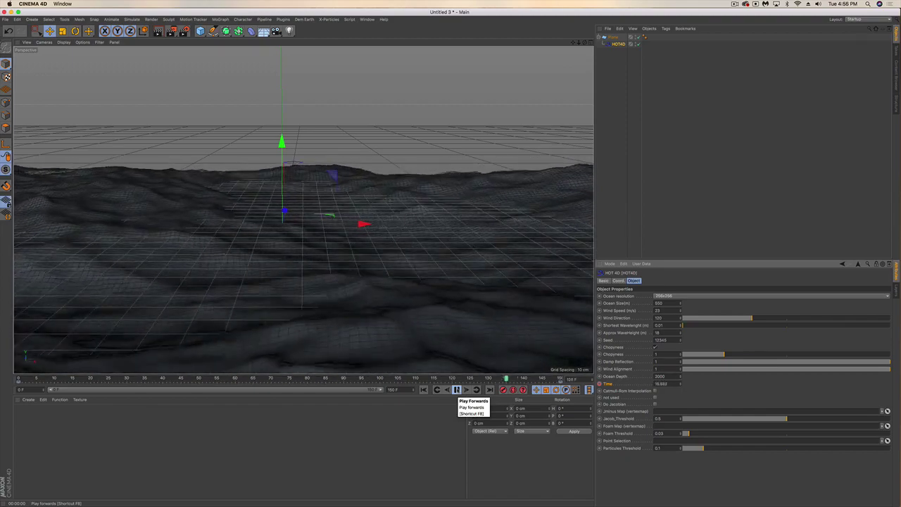
click(457, 389)
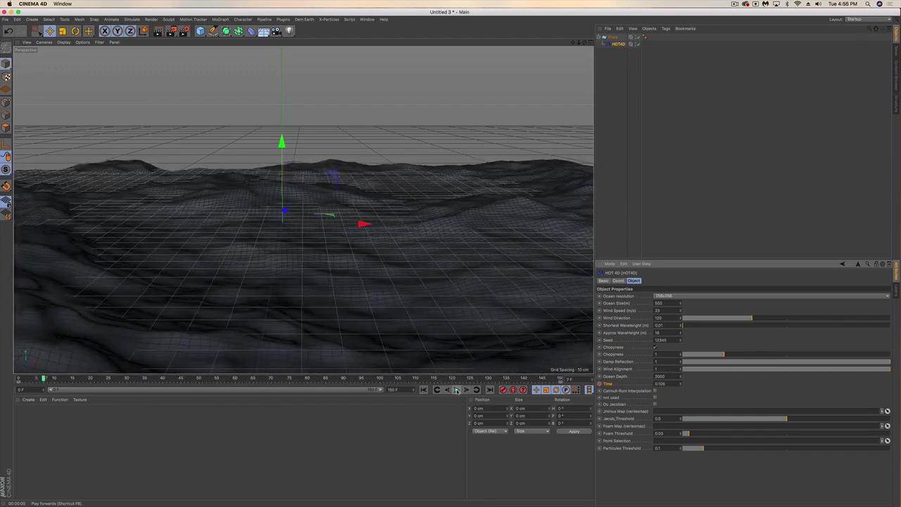
Set the interpolation of the HOT4D Time keyframes at frames 0 and 150 to Linear.
click(260, 379)
drag(260, 378, 20, 381)
click(20, 380)
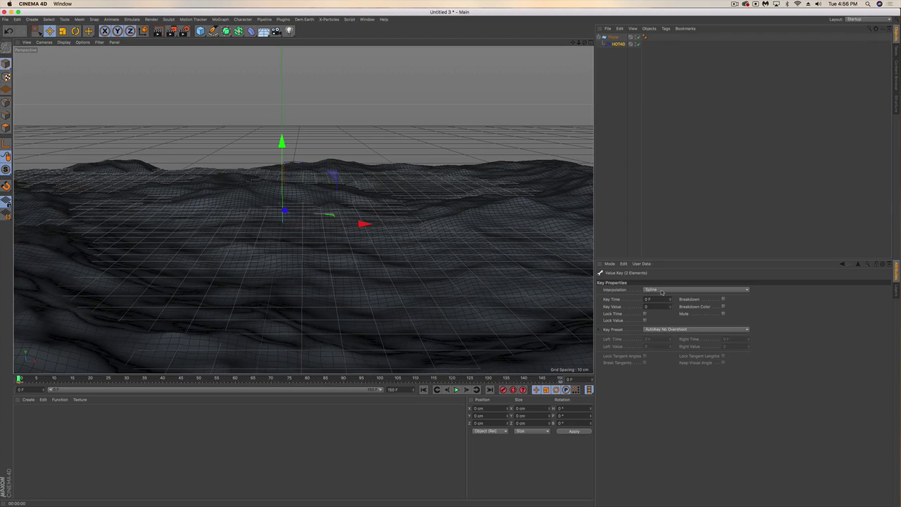
click(661, 290)
click(652, 303)
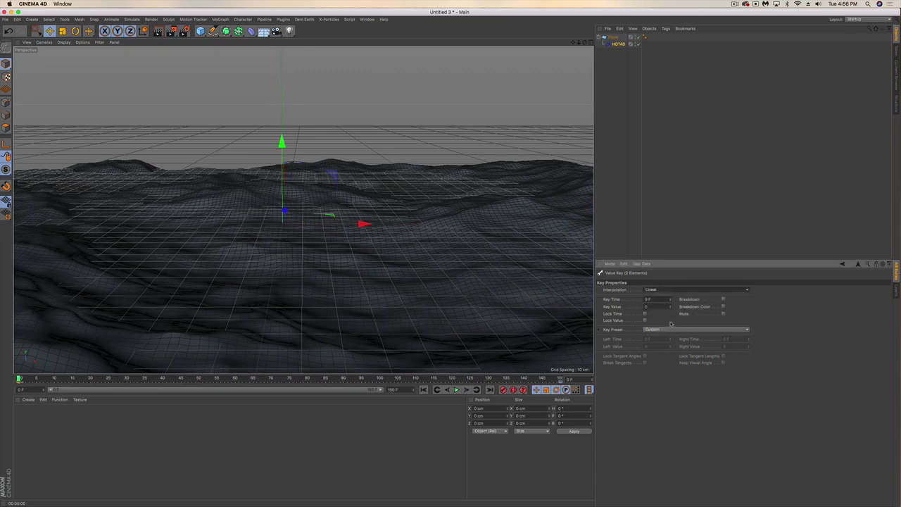
key(super+z)
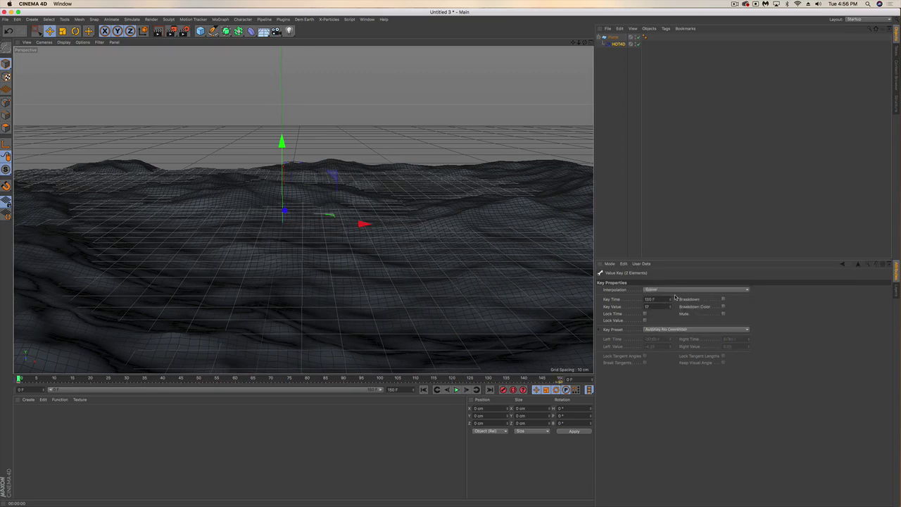
click(669, 291)
click(664, 303)
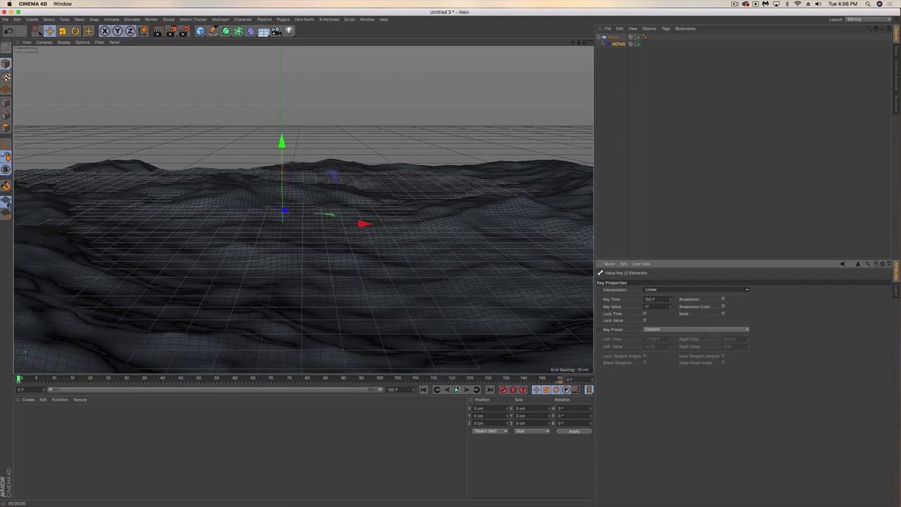
Play back the ocean animation to check its speed, return to frame 0 and clear the selection.
click(456, 389)
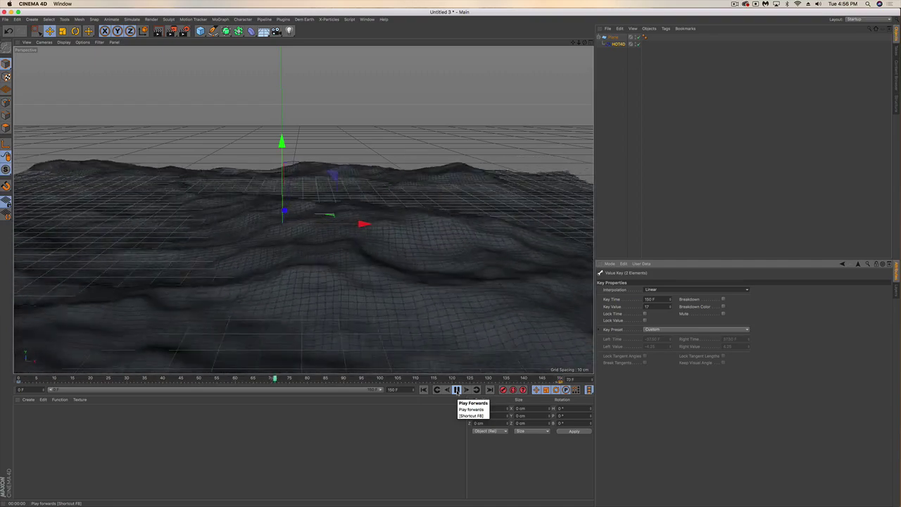
click(456, 389)
drag(283, 378, 19, 378)
click(604, 136)
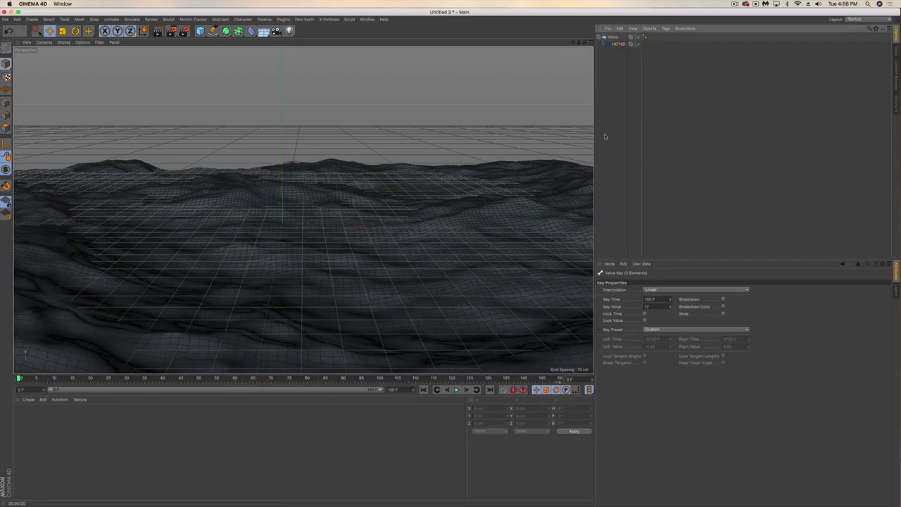
Apply the Broadcast material preset Liquid - Water Turbulent to the ocean plane and render the view to check it.
click(29, 399)
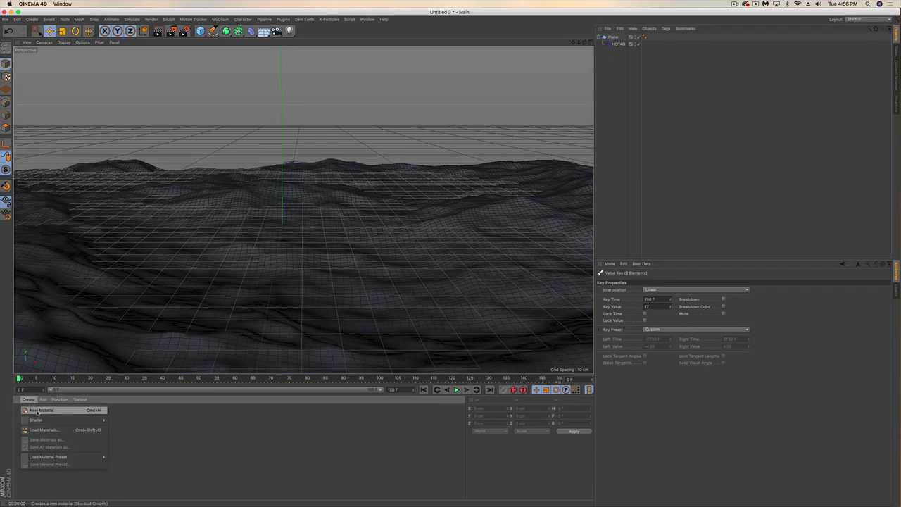
mouse_move(76, 457)
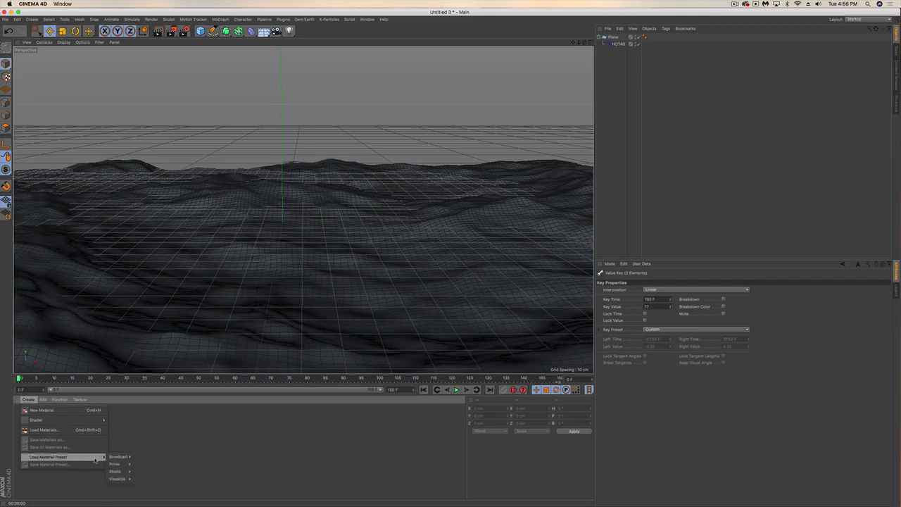
mouse_move(117, 479)
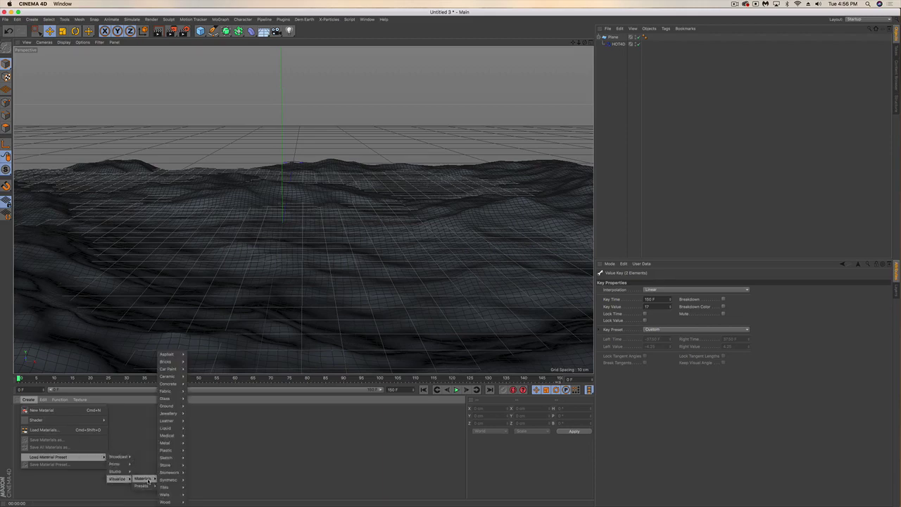
mouse_move(181, 429)
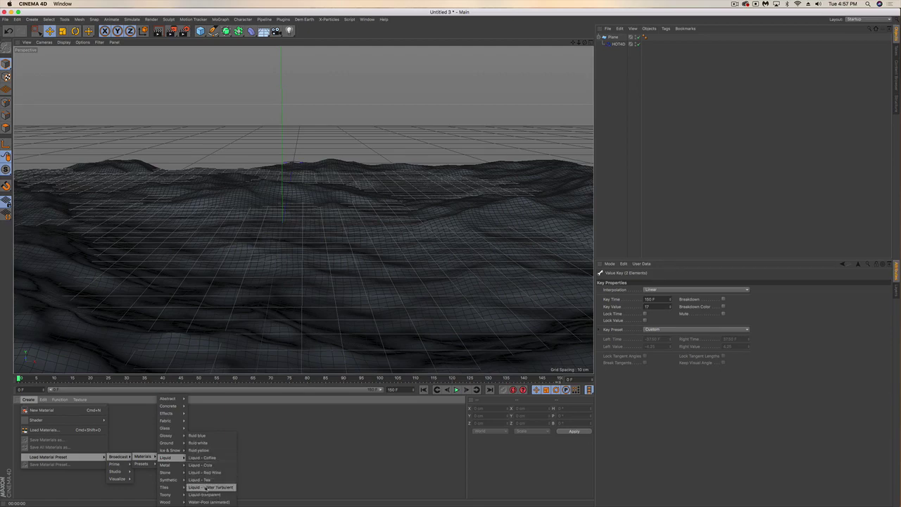
click(205, 488)
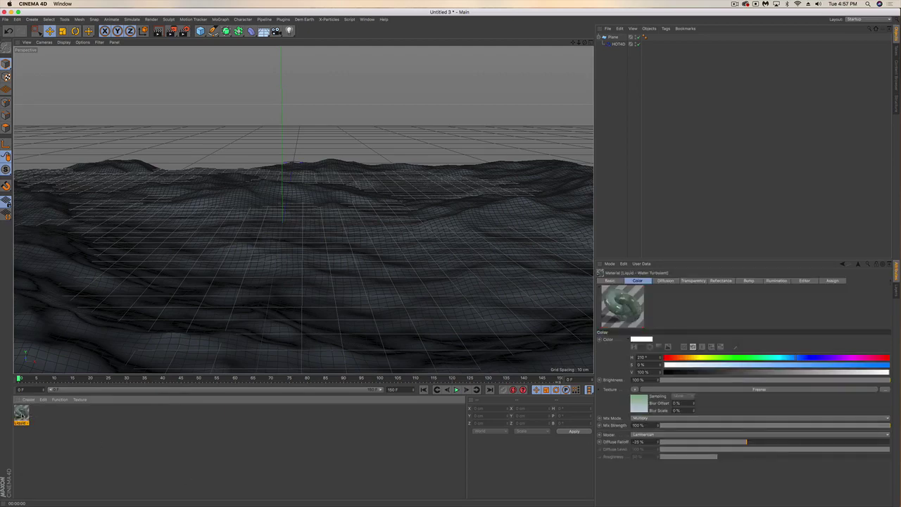
drag(21, 415, 300, 298)
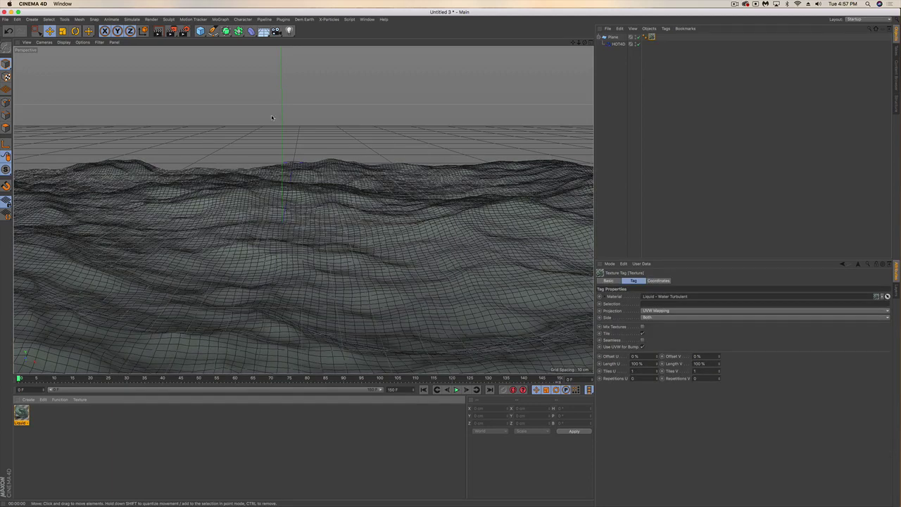
click(158, 31)
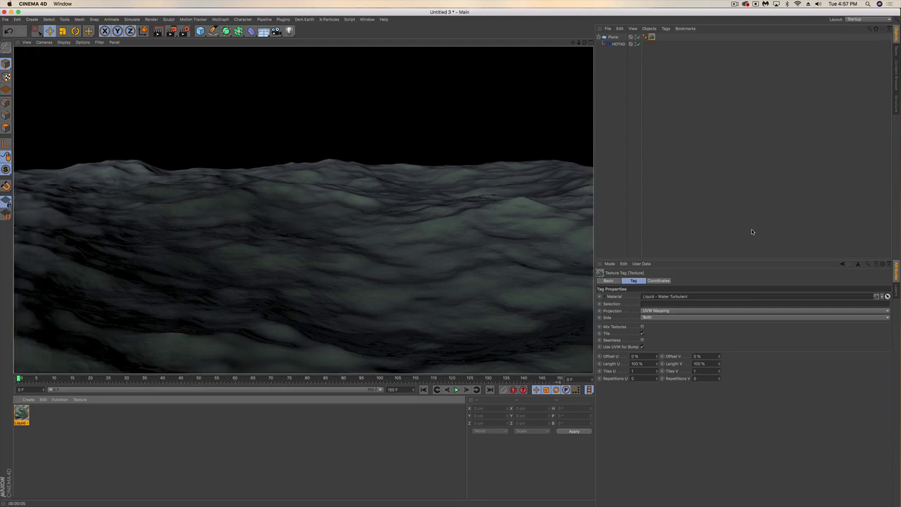
click(417, 417)
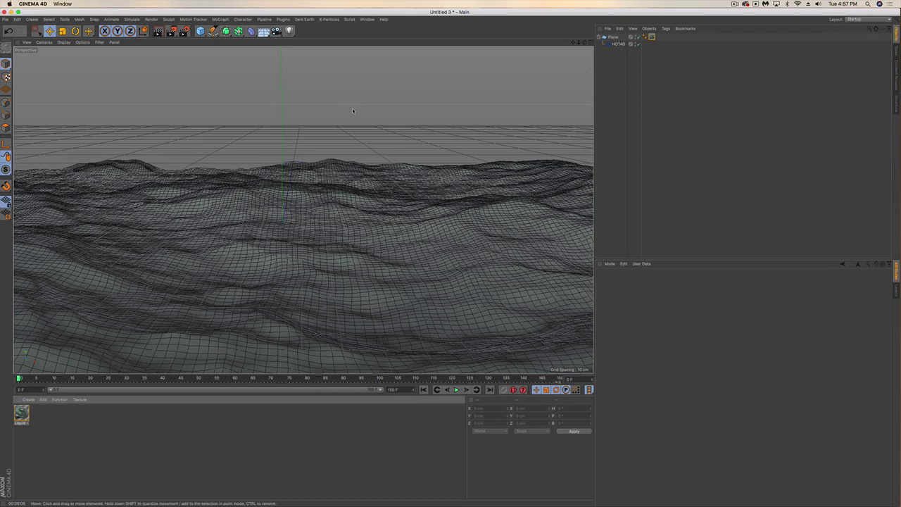
Add a Physical Sky to the scene and render the view to see it reflected in the water.
click(264, 31)
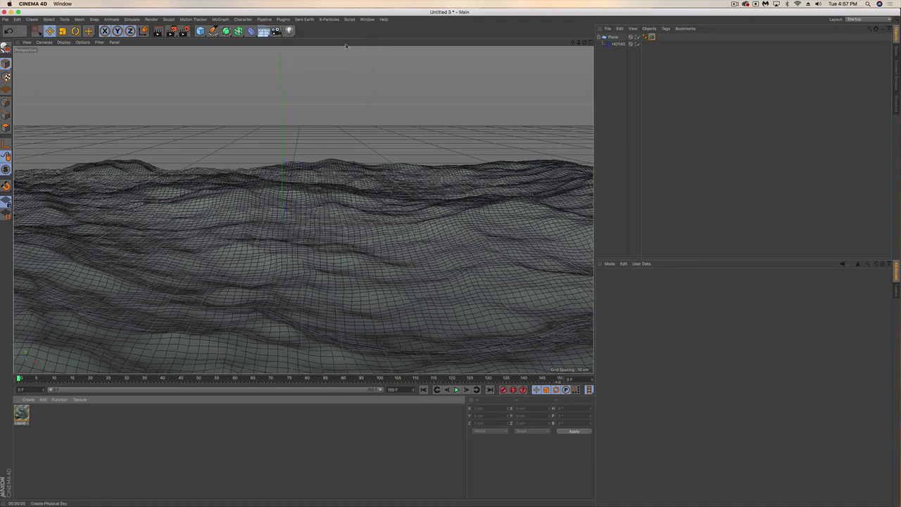
click(342, 40)
key(super+r)
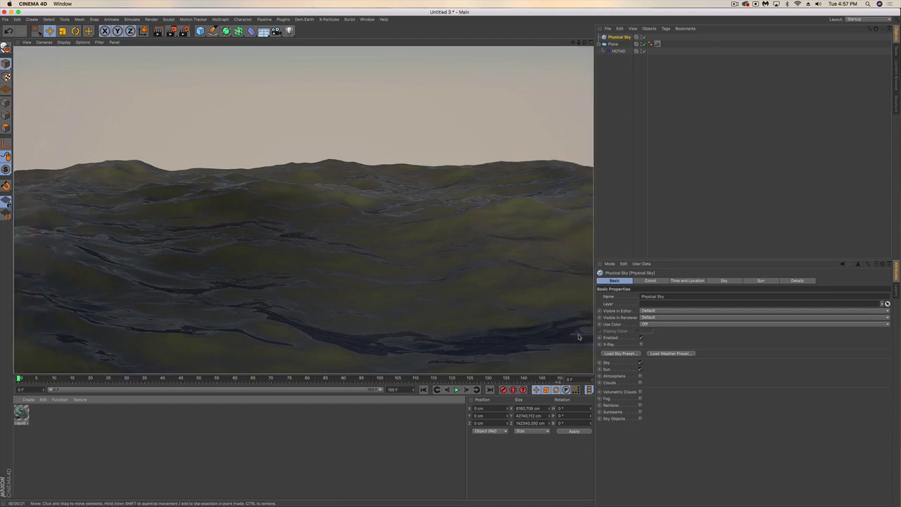
Try the blue cloudy sky preset at the end of the fifth row on the Physical Sky and render the view.
click(619, 353)
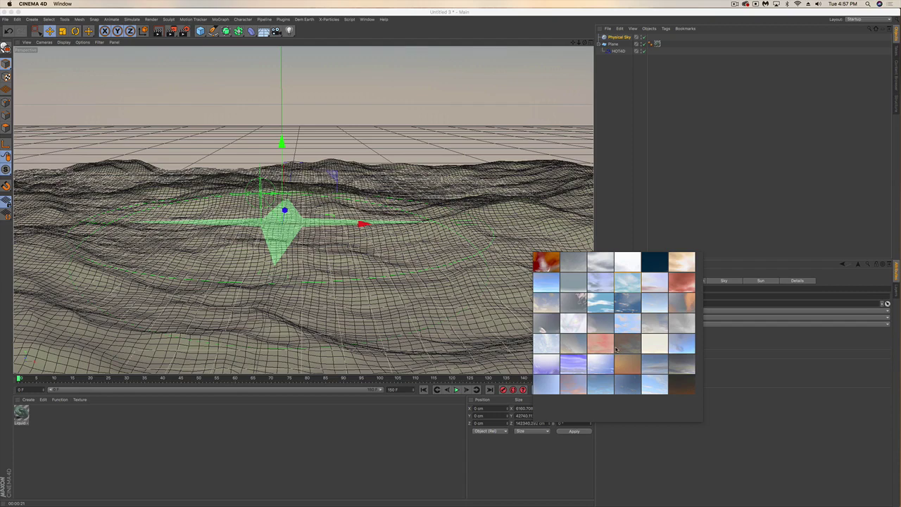
click(683, 339)
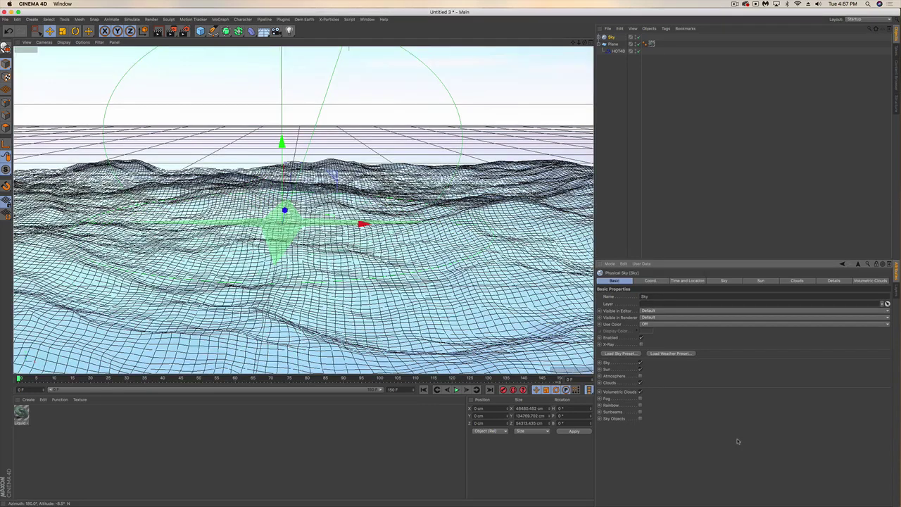
key(super+r)
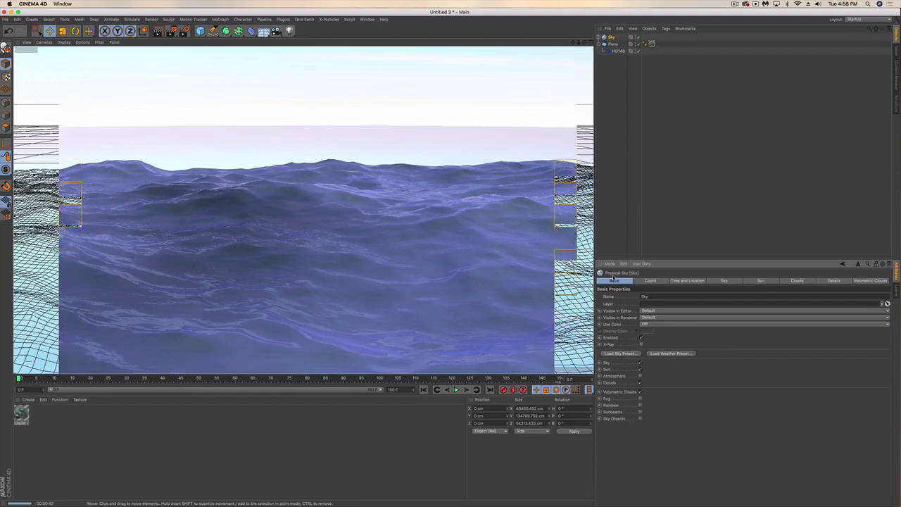
Load the bright blue sky preset with white clouds, third in the third row, and render the view.
click(622, 353)
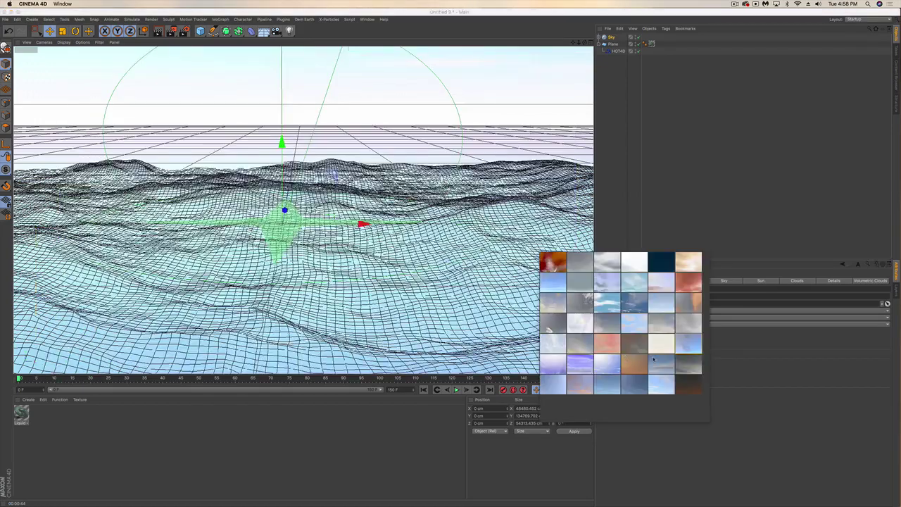
click(602, 304)
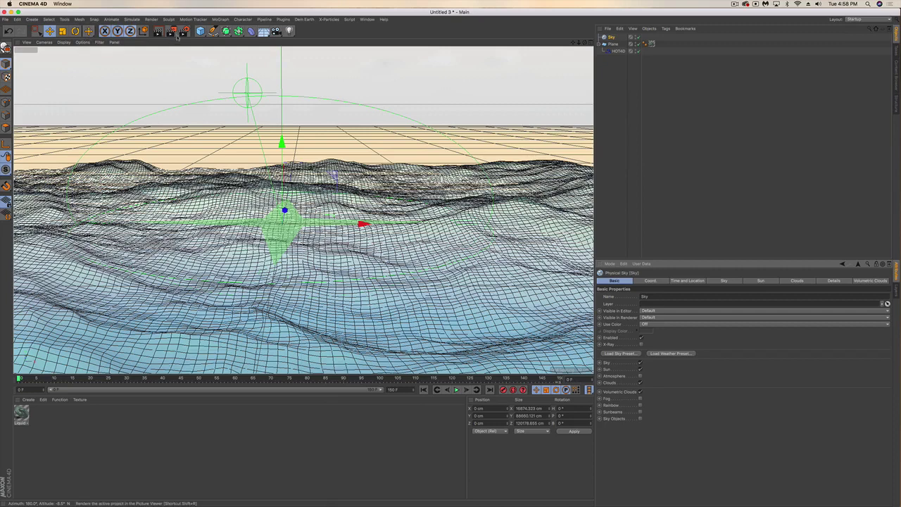
click(159, 31)
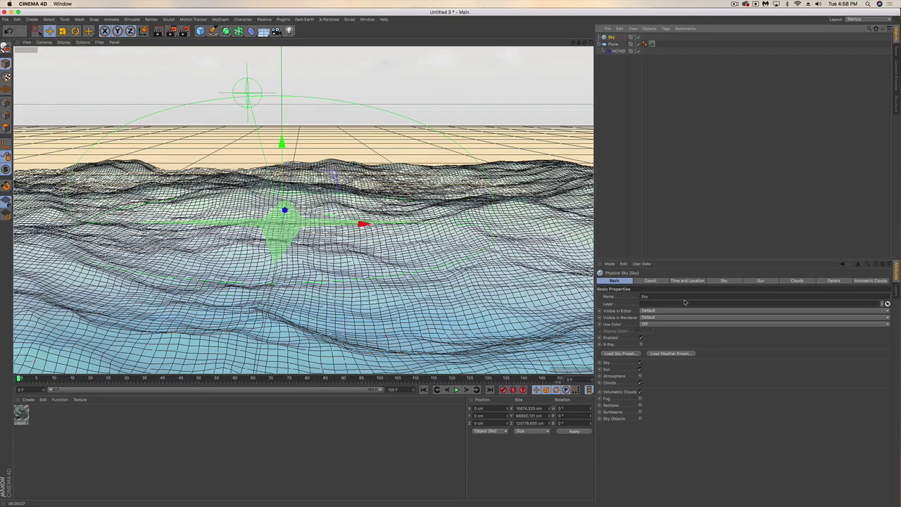
Lower the sky's Horizon Start to -10° so the sky extends below the ocean's horizon line.
click(725, 281)
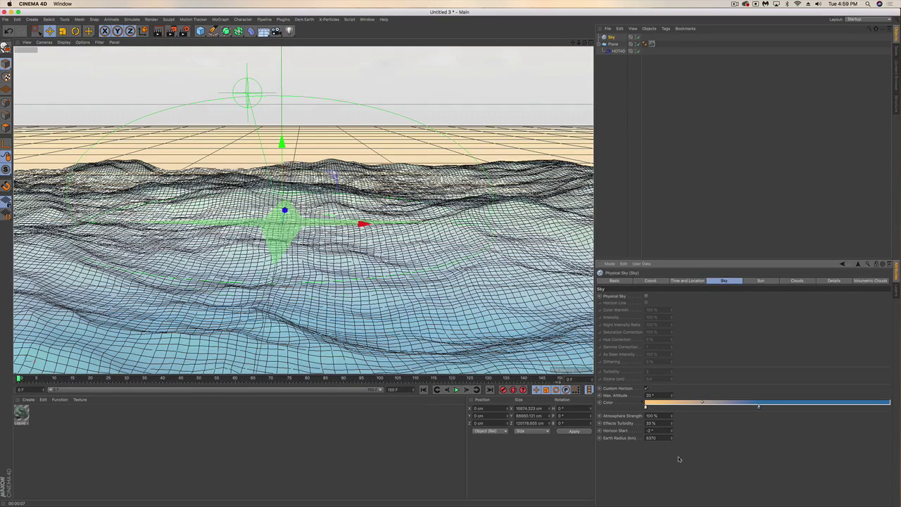
click(671, 434)
click(672, 433)
click(672, 433)
click(672, 434)
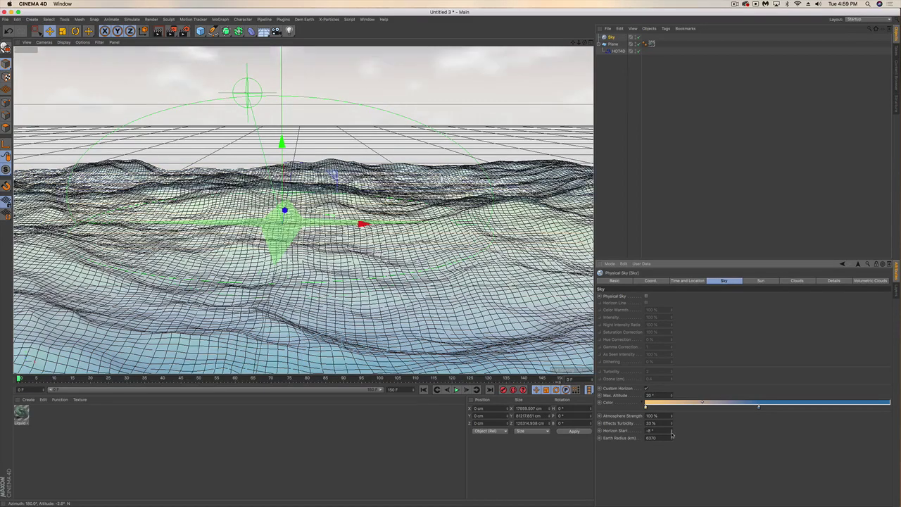
click(671, 434)
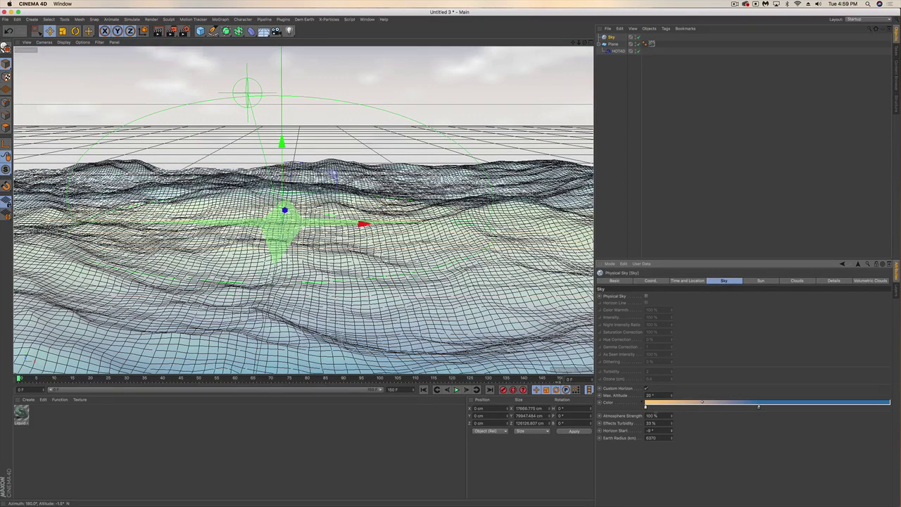
click(672, 434)
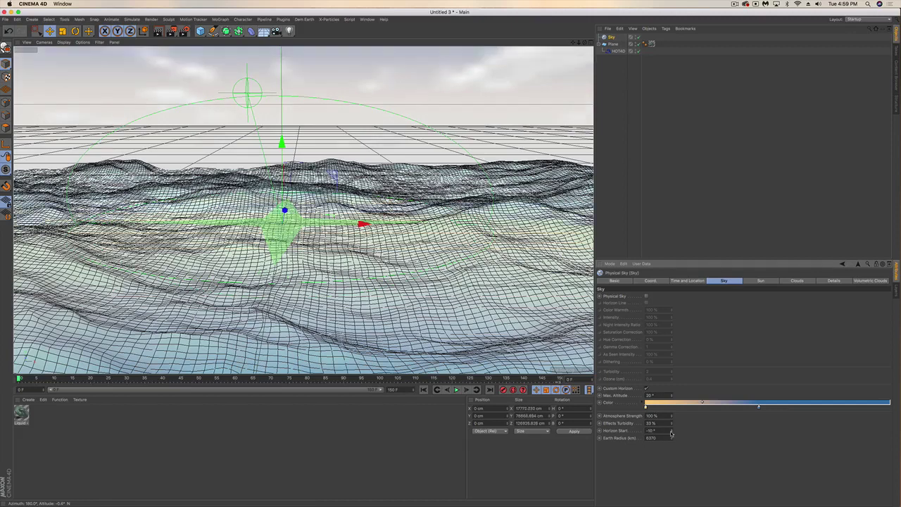
Render the view to check how the sky meets the ocean's horizon, and clear the render from the viewport.
click(169, 31)
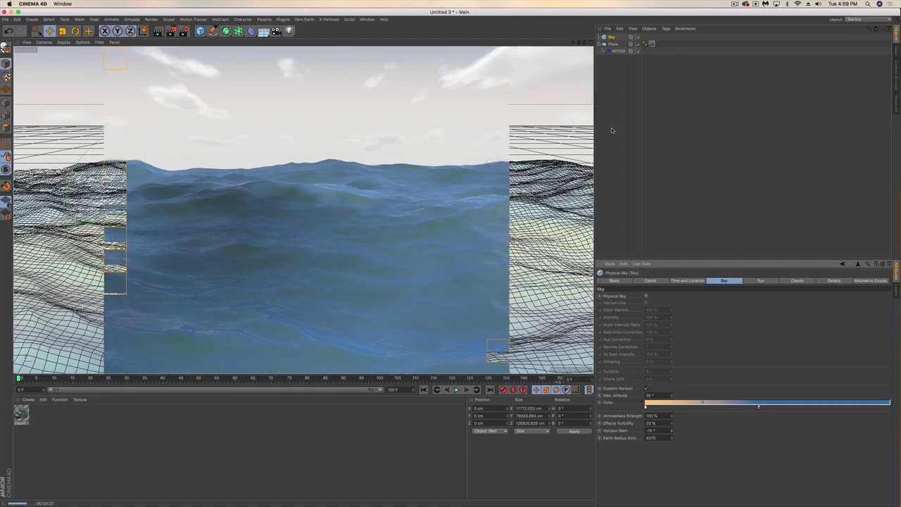
click(347, 233)
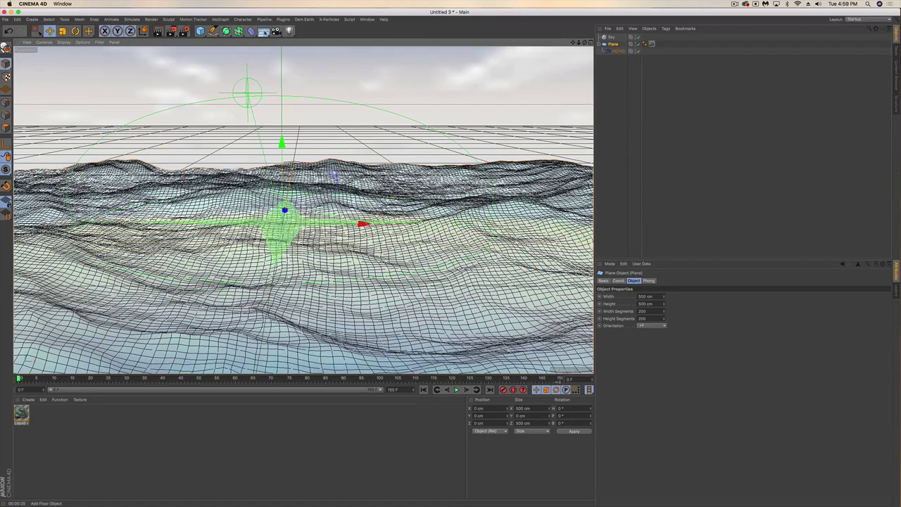
Add a camera to the scene and frame a low view across the waves toward the horizon.
drag(276, 32, 305, 39)
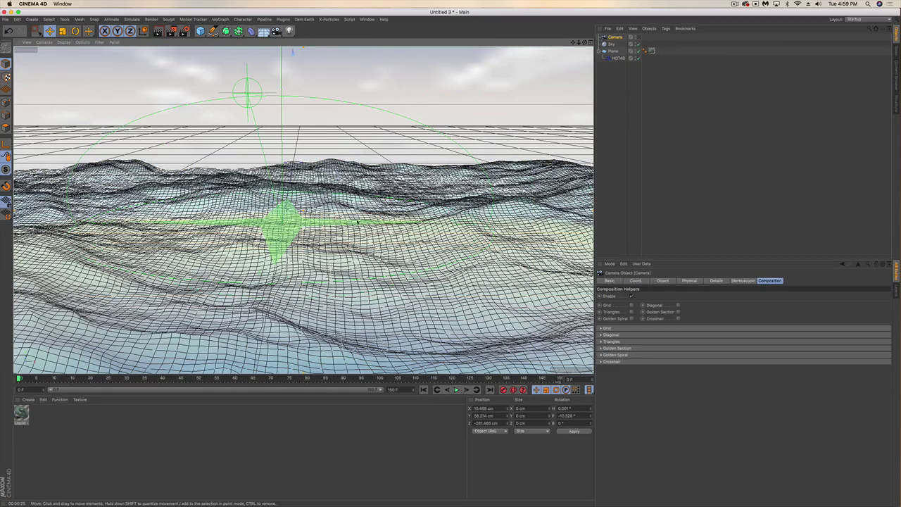
alt+drag(351, 222, 599, 78)
alt+drag(556, 130, 358, 203)
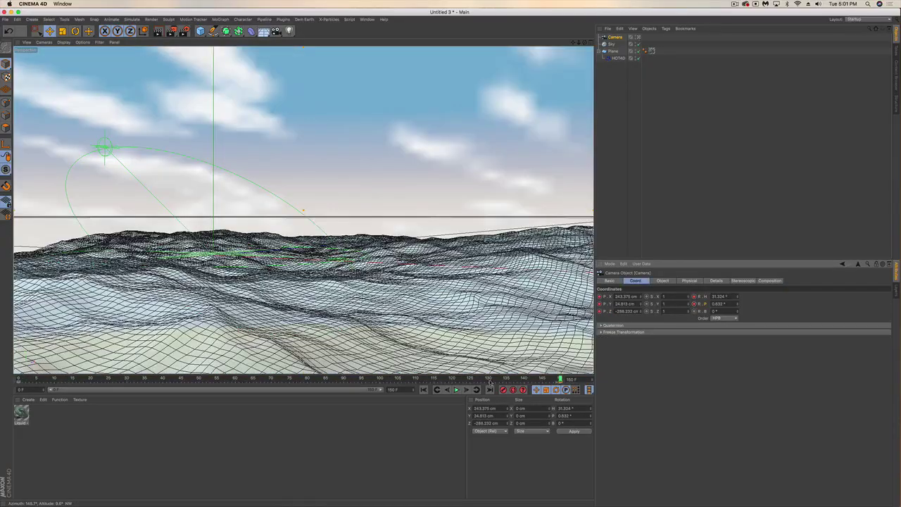
Scrub the timeline from frame 150 back to frame 0 to preview the camera move over the ocean.
drag(560, 379, 121, 378)
drag(70, 360, 19, 378)
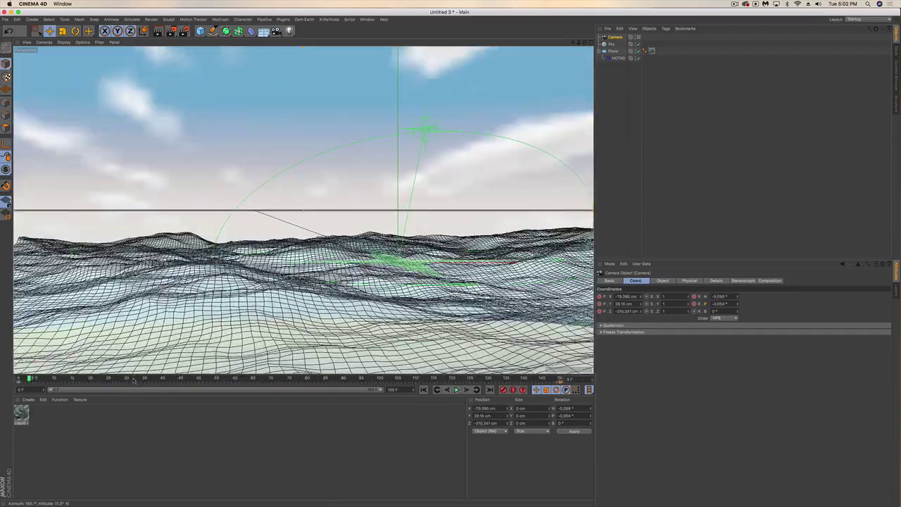
drag(134, 378, 17, 378)
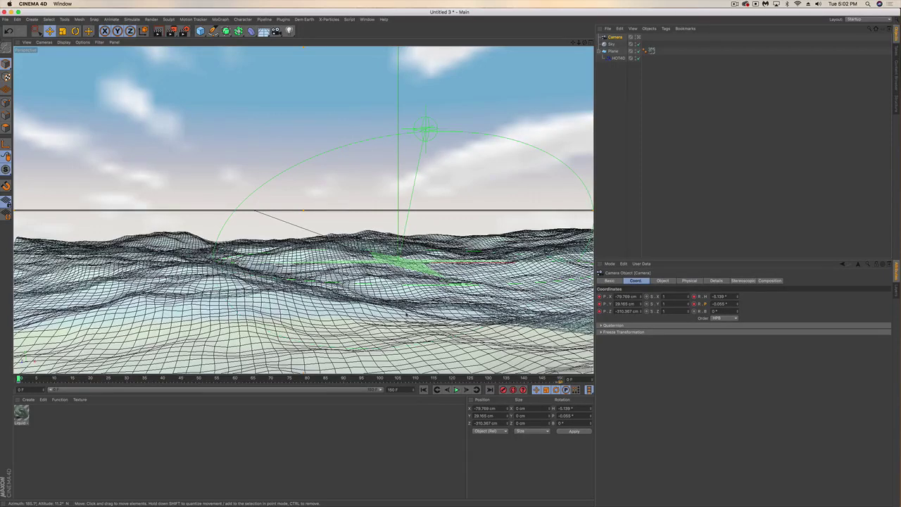
Render the ocean animation, frames 0 to 150, to the Picture Viewer.
click(171, 31)
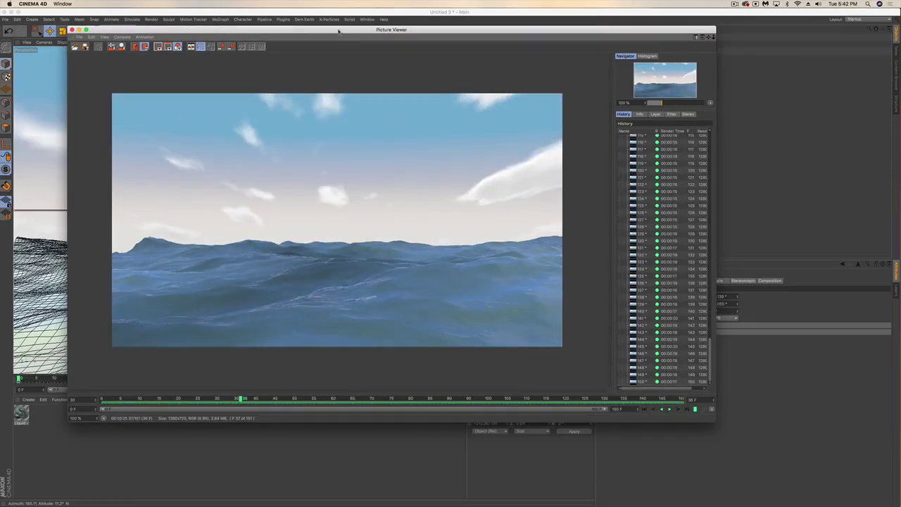
drag(338, 31, 330, 27)
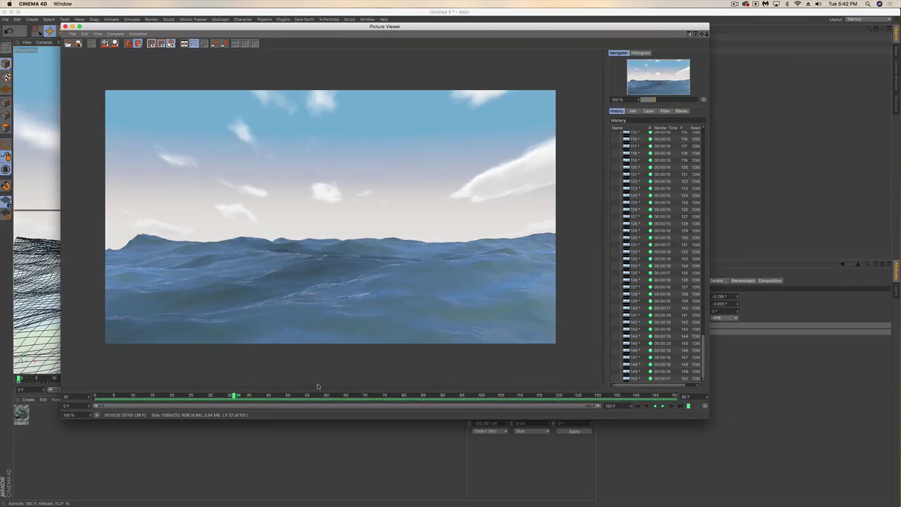
Play the rendered animation from frame 0 and scrub through its frames to review the ocean's motion.
drag(236, 396, 89, 403)
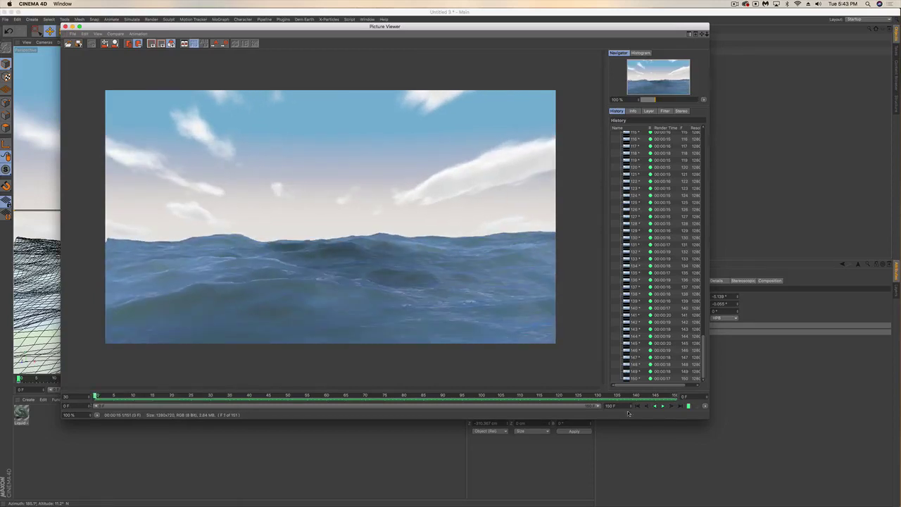
click(663, 407)
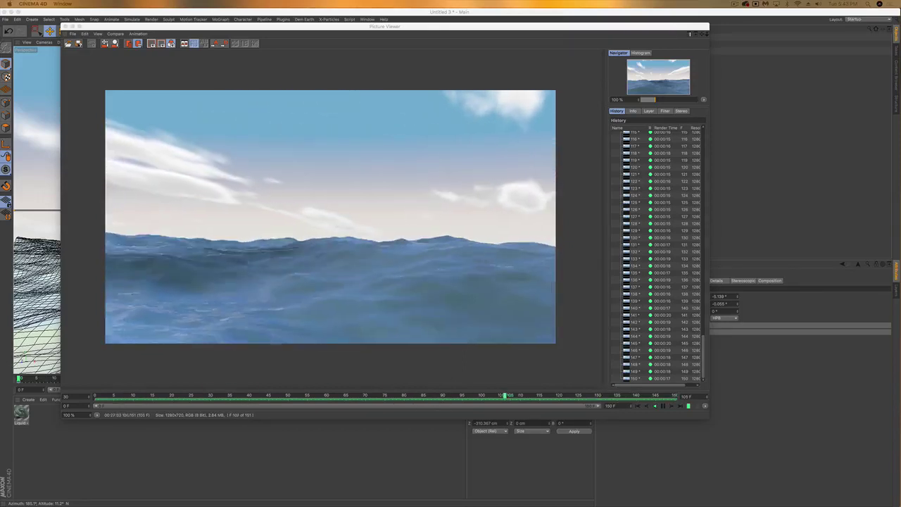
click(662, 407)
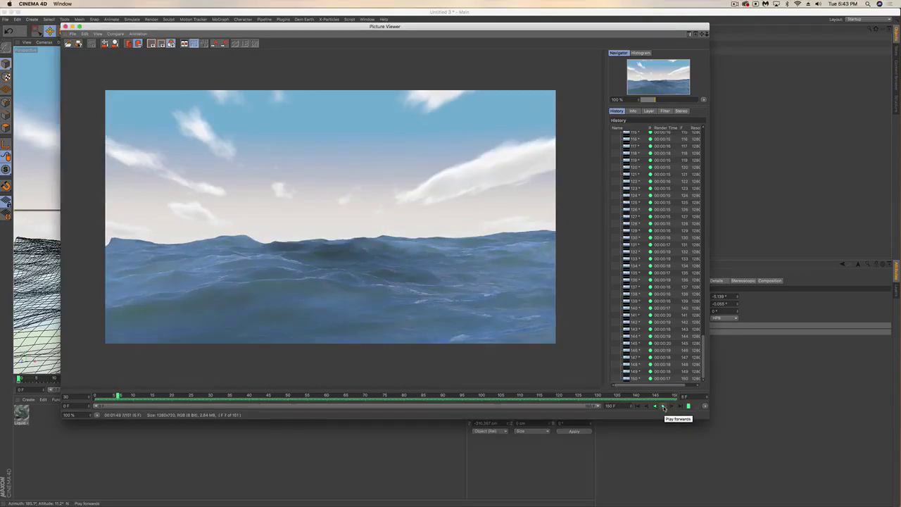
drag(660, 395, 495, 391)
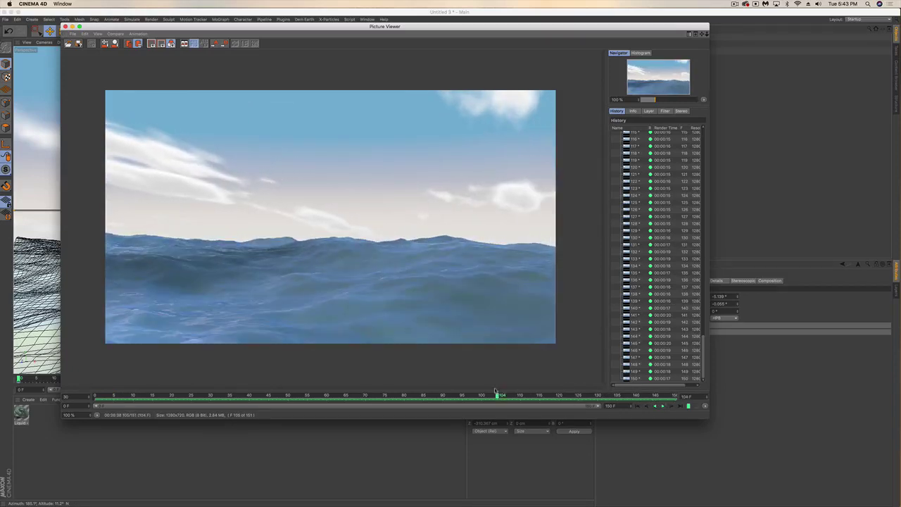